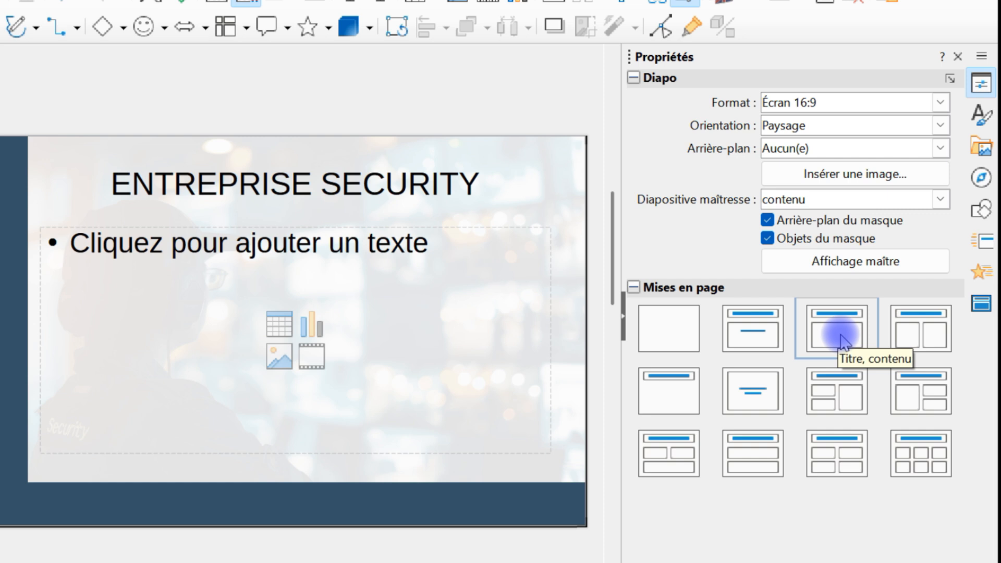
Apply the Diapo-titre layout (title with centred subtitle) to the ENTREPRISE SECURITY slide.
{"action": "left_click", "coordinate": [749, 338]}
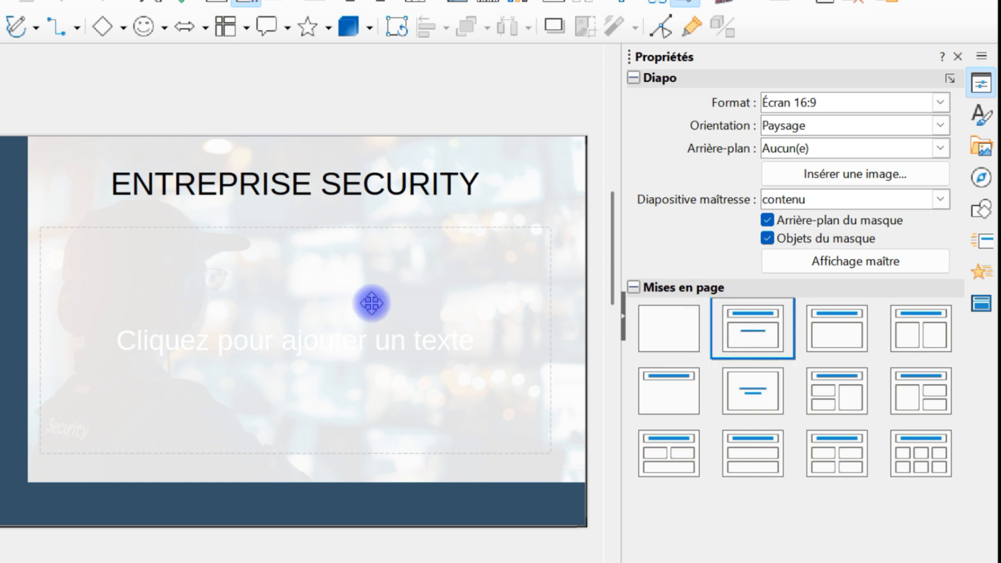
Edit the Sous-titre presentation style so both its bullet colour and font colour are Noir.
{"action": "left_click", "coordinate": [340, 227]}
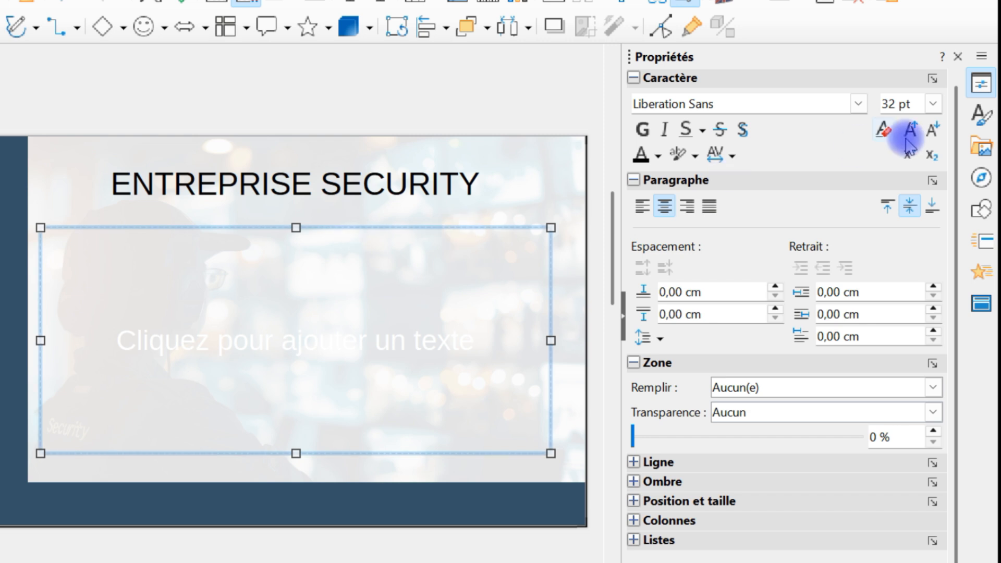
{"action": "left_click", "coordinate": [983, 116]}
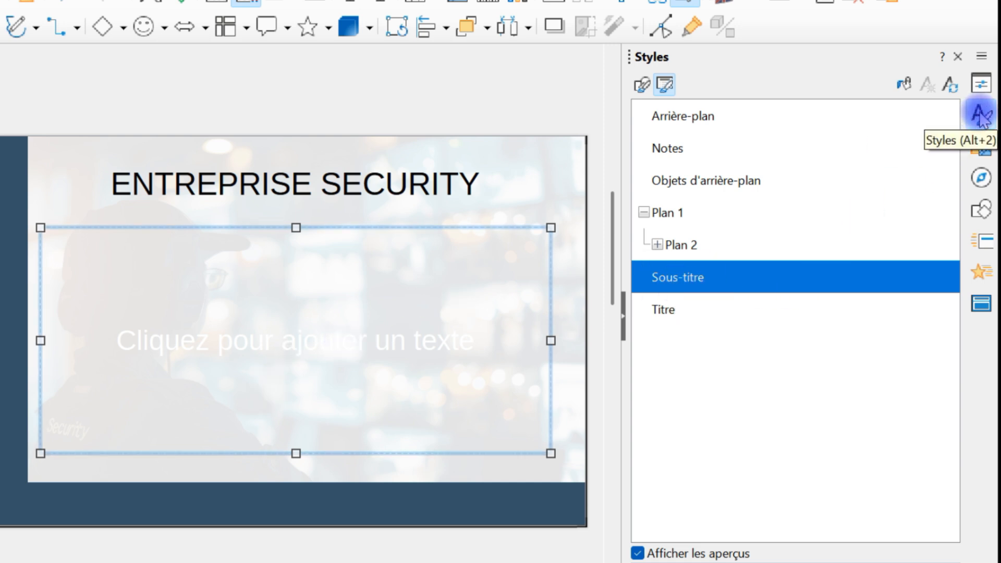
{"action": "right_click", "coordinate": [660, 274]}
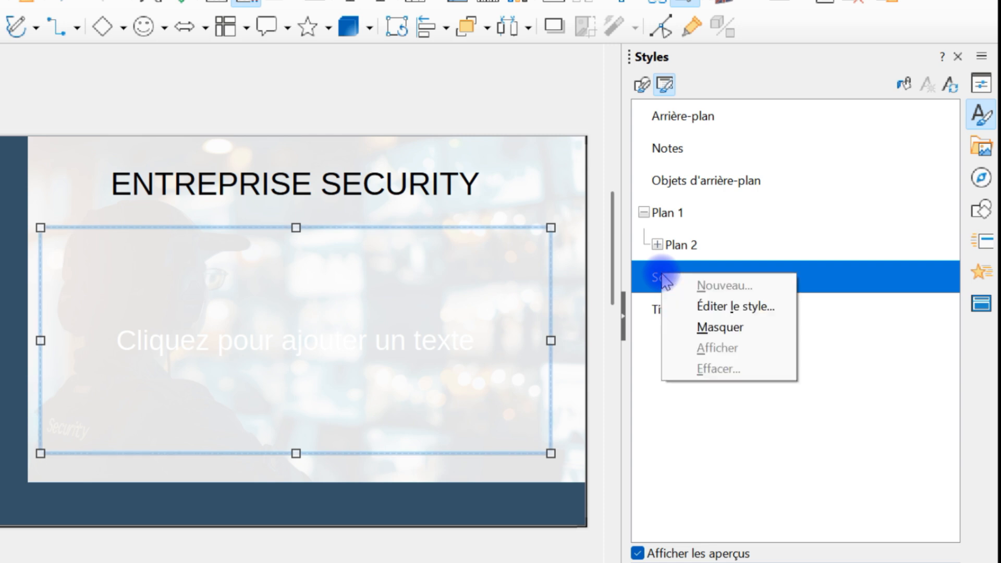
{"action": "left_click", "coordinate": [728, 310]}
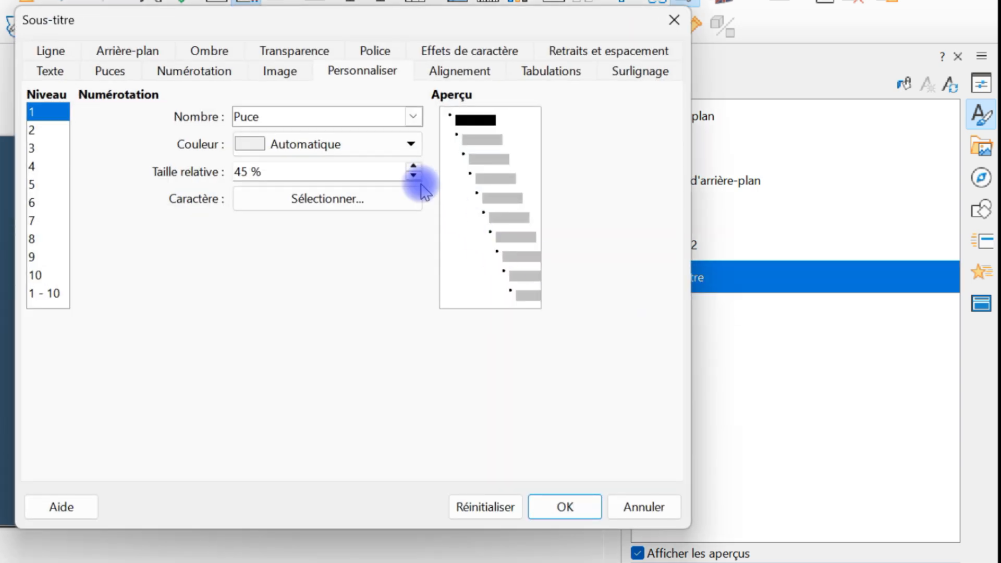
{"action": "left_click", "coordinate": [390, 145]}
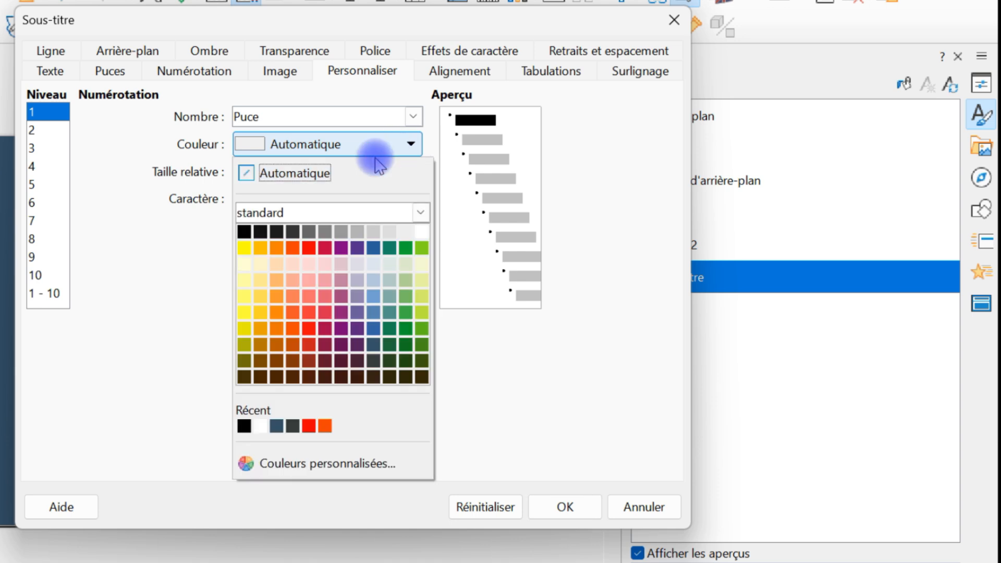
{"action": "left_click", "coordinate": [251, 232]}
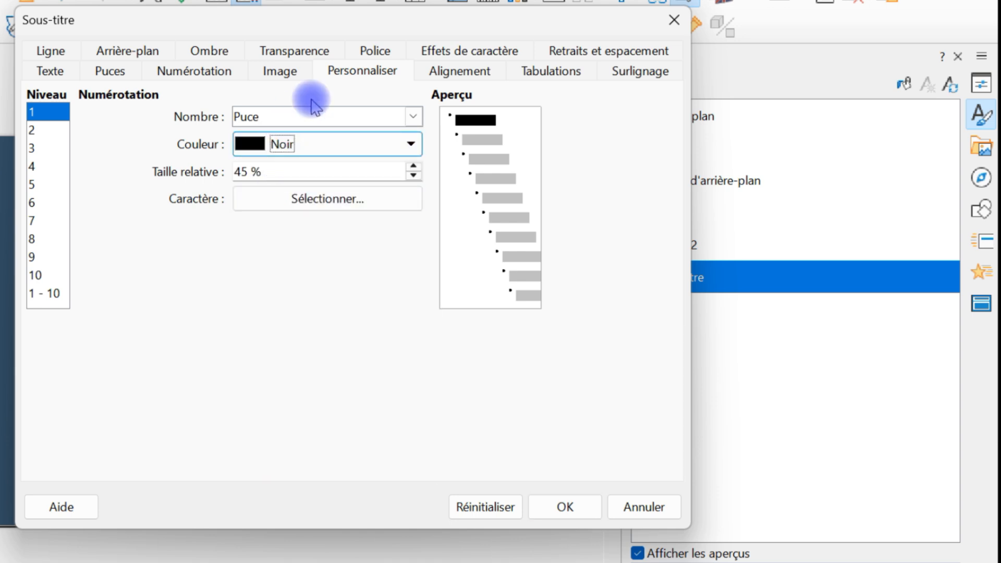
{"action": "left_click", "coordinate": [475, 48]}
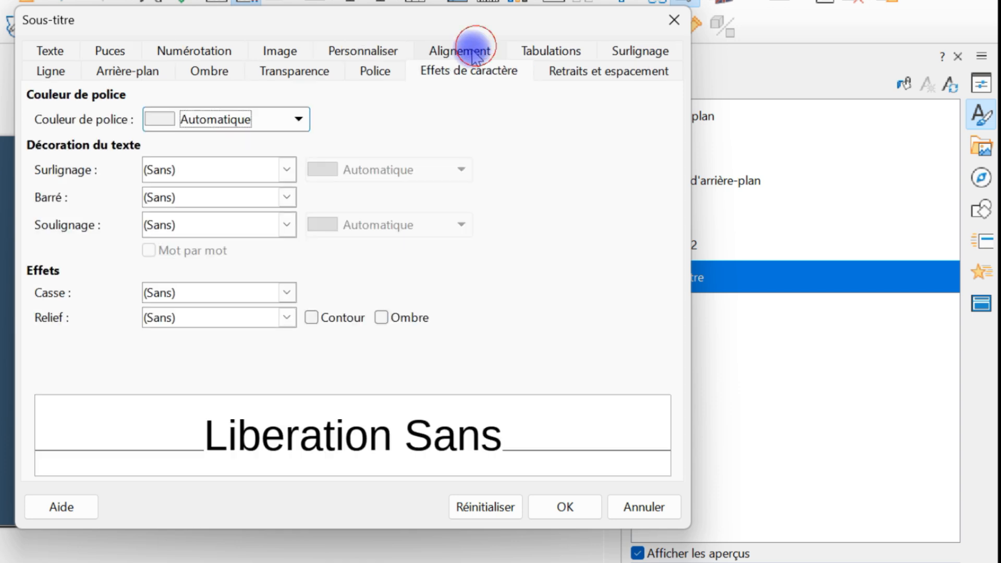
{"action": "left_click", "coordinate": [253, 119]}
{"action": "left_click", "coordinate": [153, 206]}
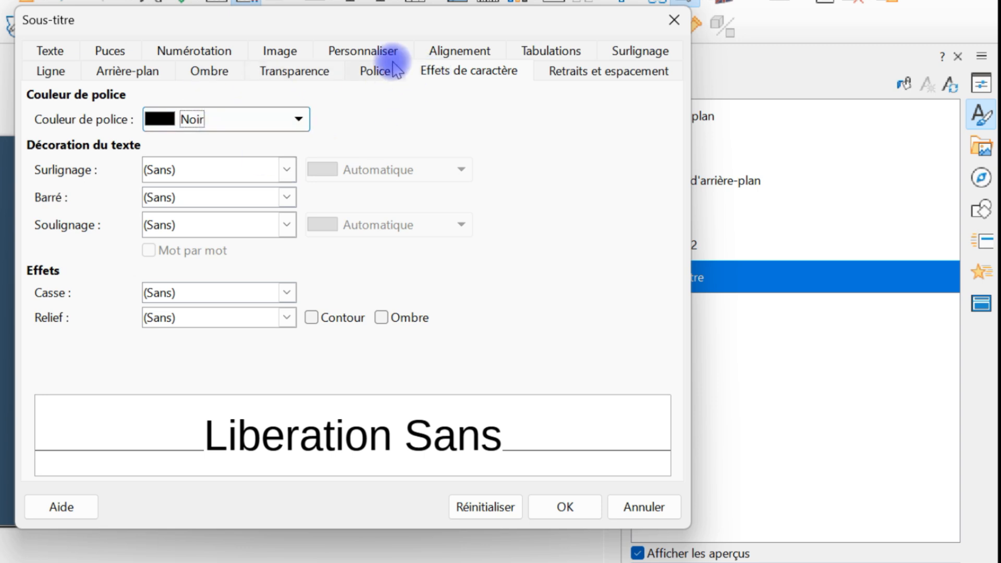
{"action": "left_click", "coordinate": [371, 49]}
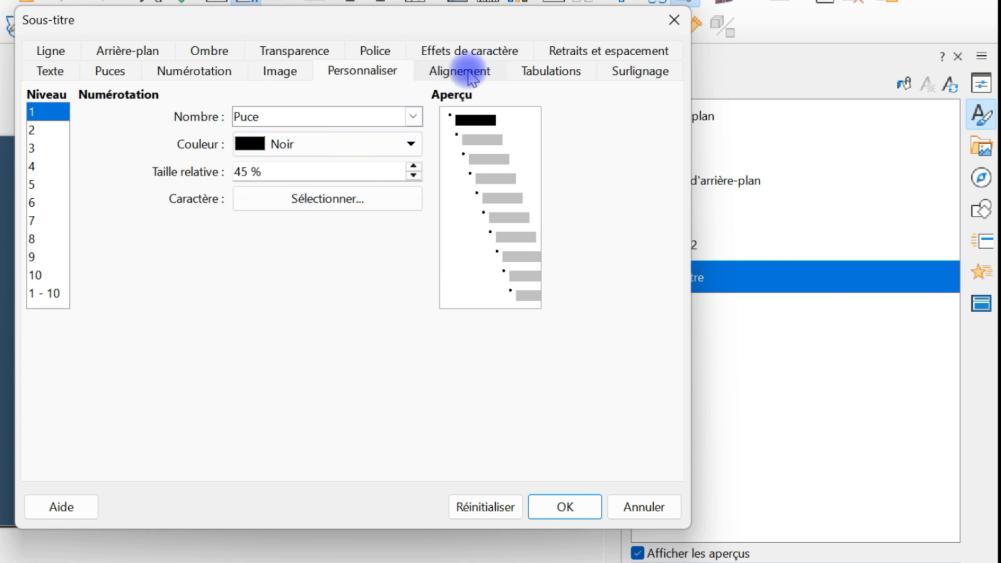
{"action": "left_click", "coordinate": [467, 50]}
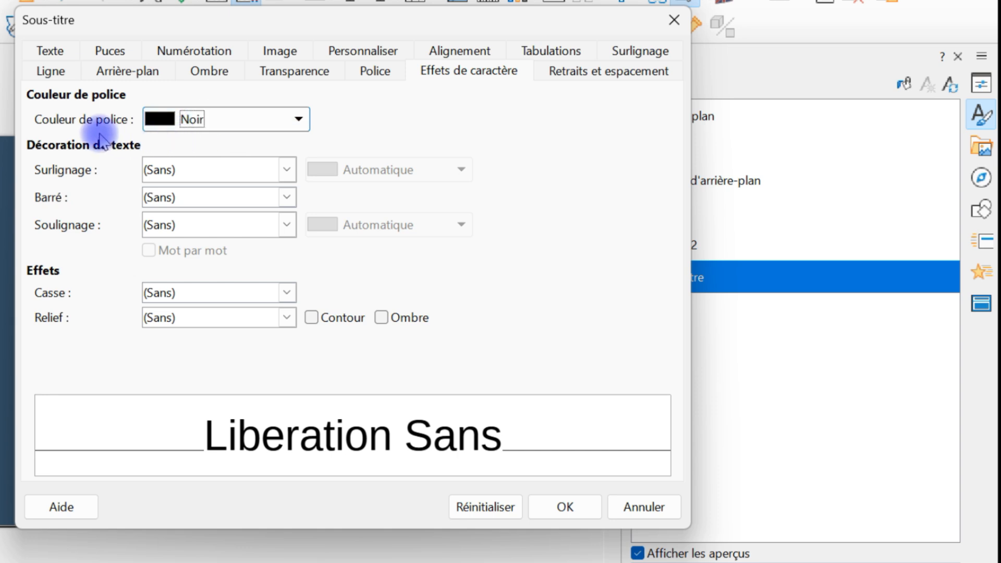
{"action": "left_click", "coordinate": [557, 500]}
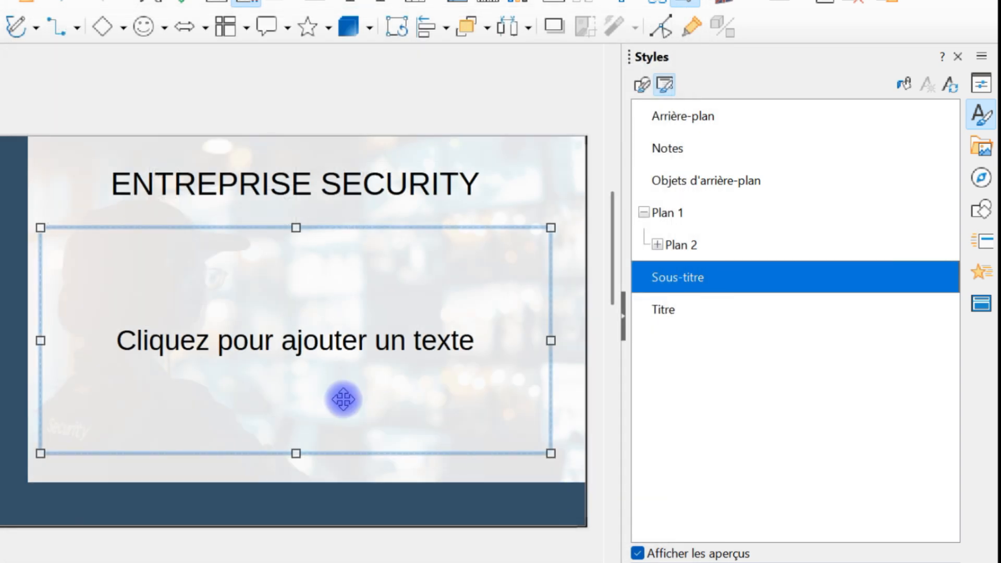
Paste 'implantation au coeur de la Défense en Île-de-France' as unformatted text into the subtitle box.
{"action": "left_click", "coordinate": [261, 339]}
{"action": "right_click", "coordinate": [261, 339]}
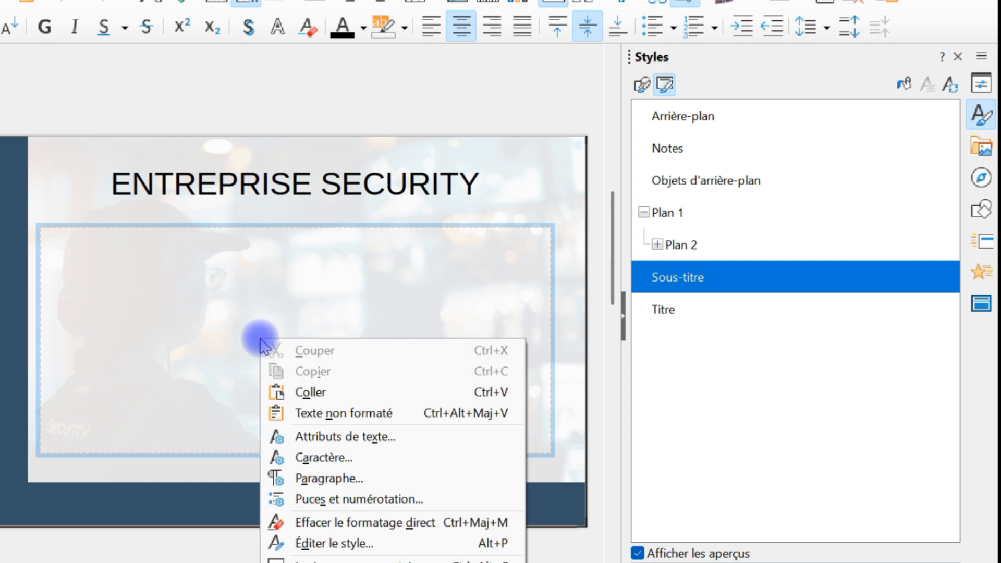
{"action": "left_click", "coordinate": [357, 409]}
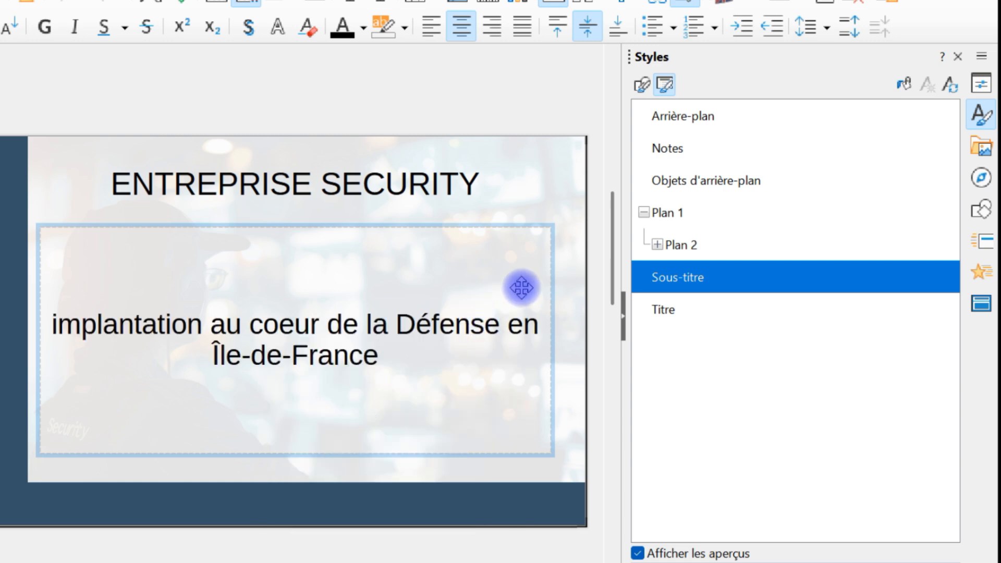
{"action": "left_click", "coordinate": [545, 108]}
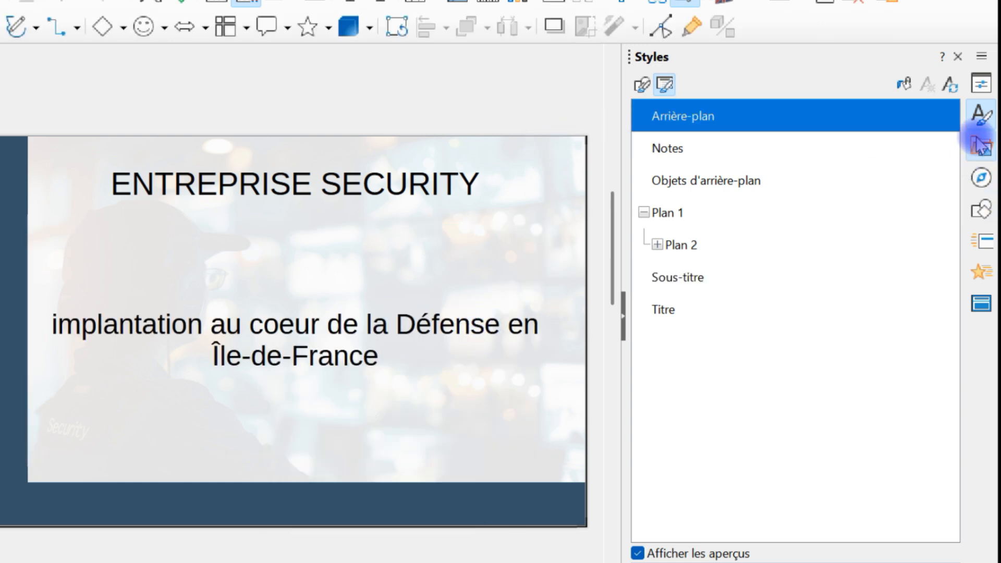
Switch the slide to the Titre et 2 contenus layout, leaving an empty right content box.
{"action": "left_click", "coordinate": [980, 86]}
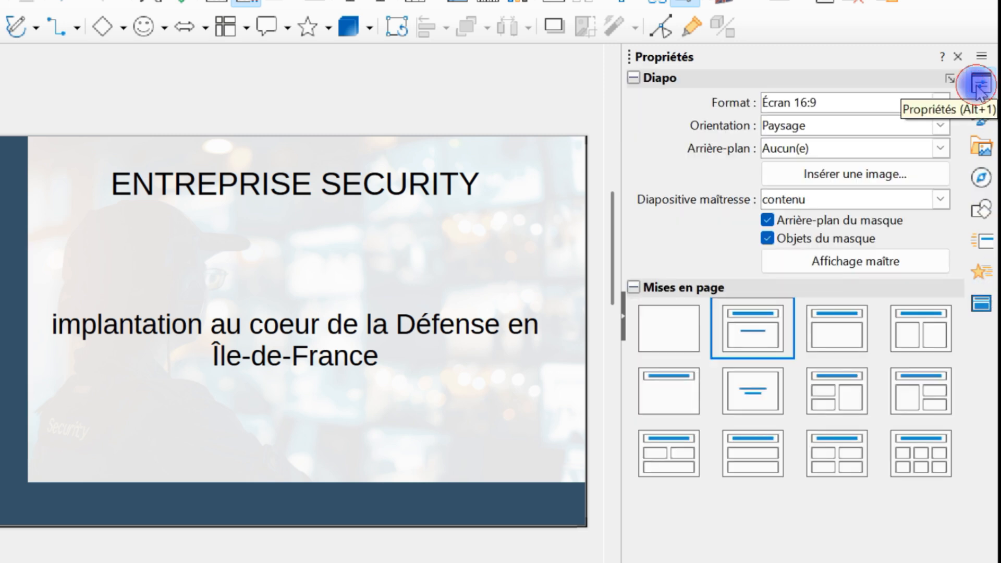
{"action": "left_click", "coordinate": [821, 392]}
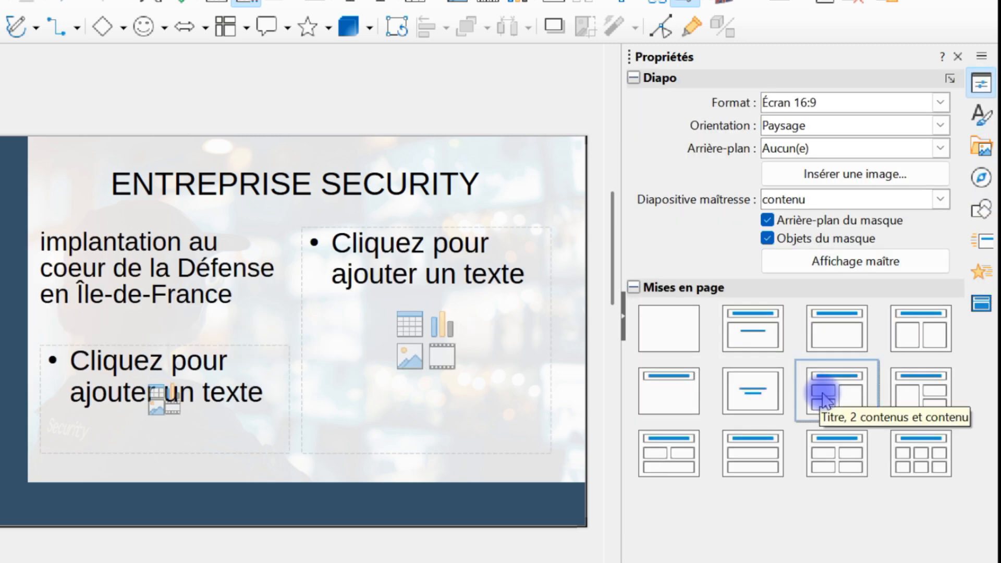
{"action": "left_click", "coordinate": [925, 347]}
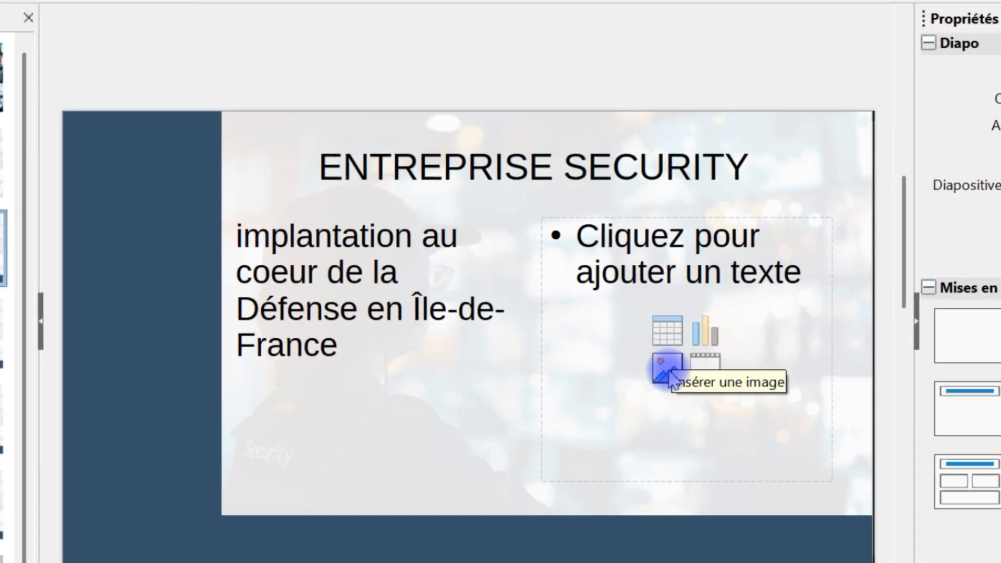
Insert the France map picture into the right content box.
{"action": "left_click", "coordinate": [669, 371]}
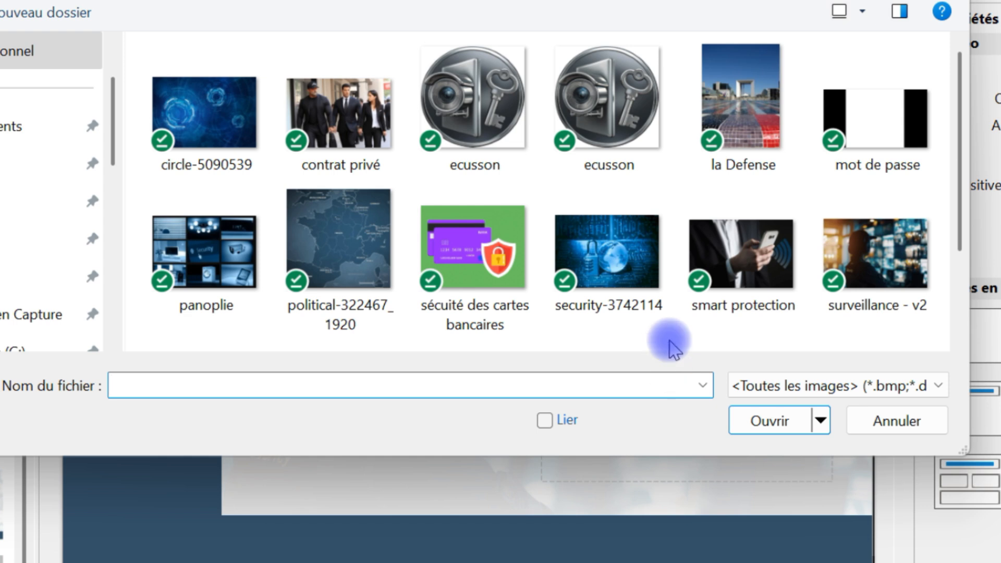
{"action": "left_click", "coordinate": [364, 256]}
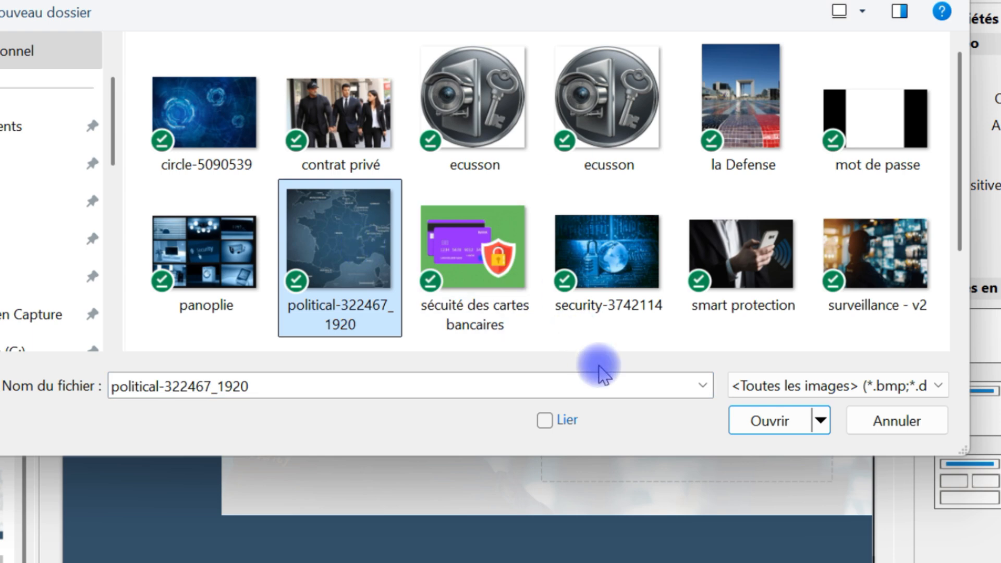
{"action": "left_click", "coordinate": [755, 430]}
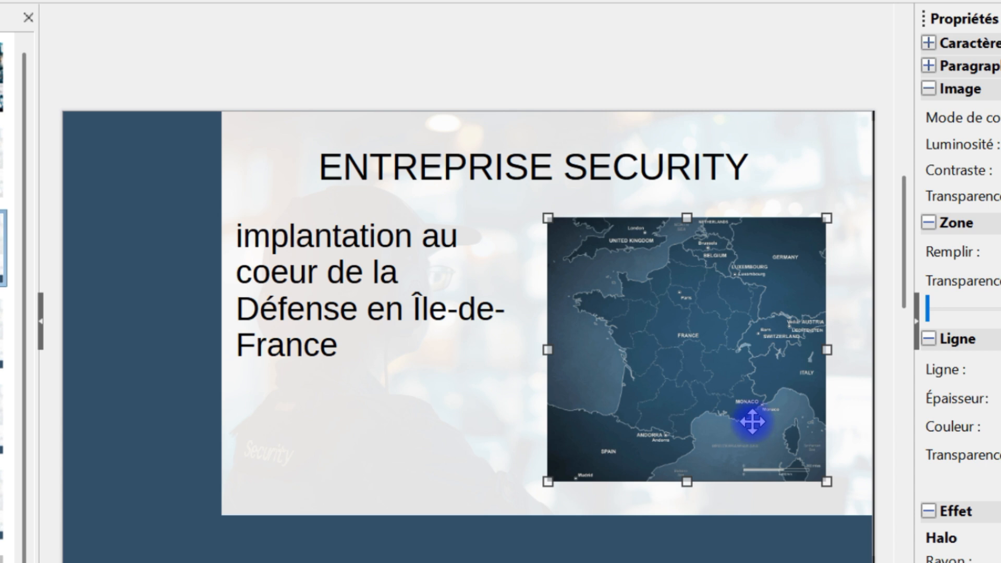
Compress the map image at JPEG quality 67 after calculating its new size.
{"action": "right_click", "coordinate": [646, 258]}
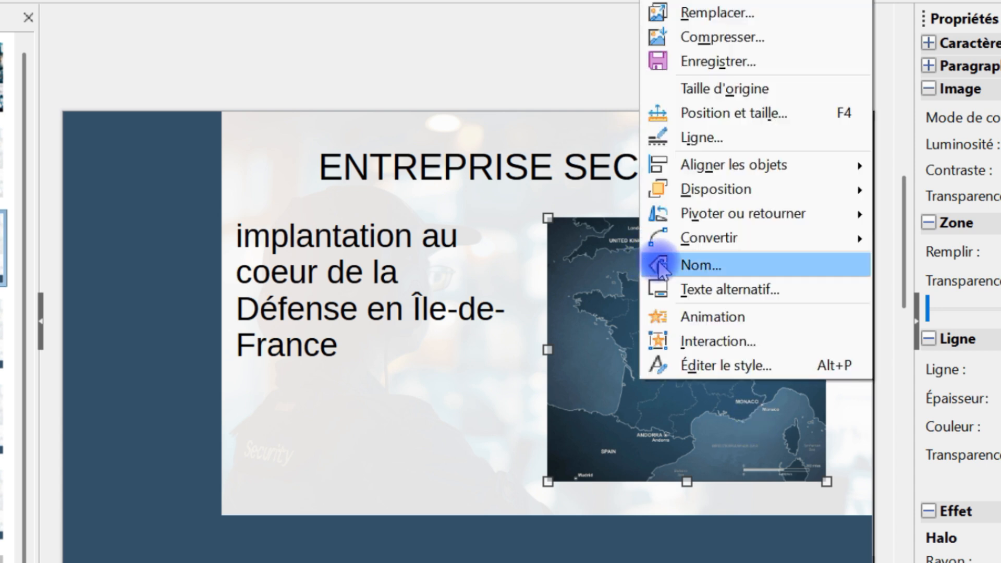
{"action": "left_click", "coordinate": [763, 44]}
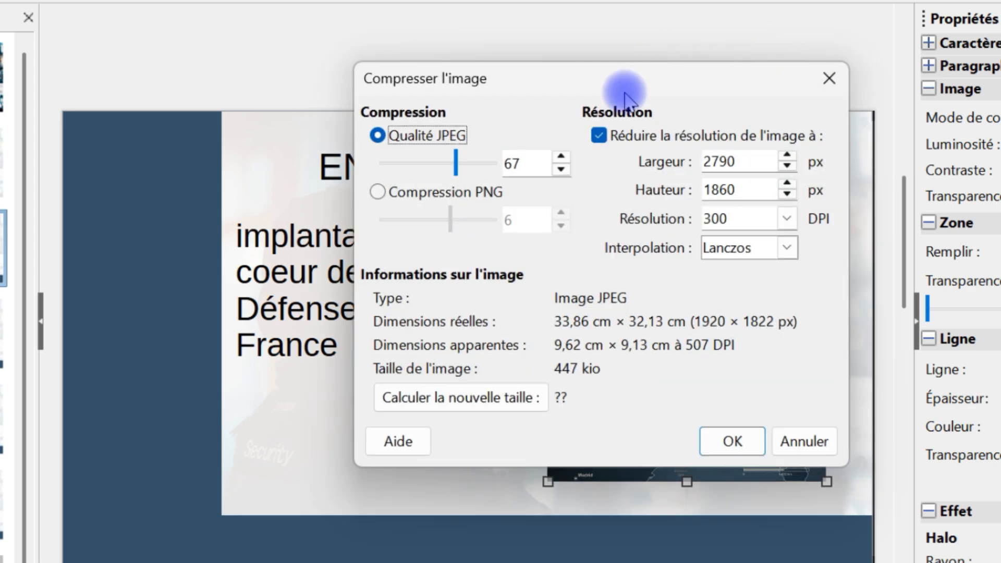
{"action": "left_click", "coordinate": [474, 410]}
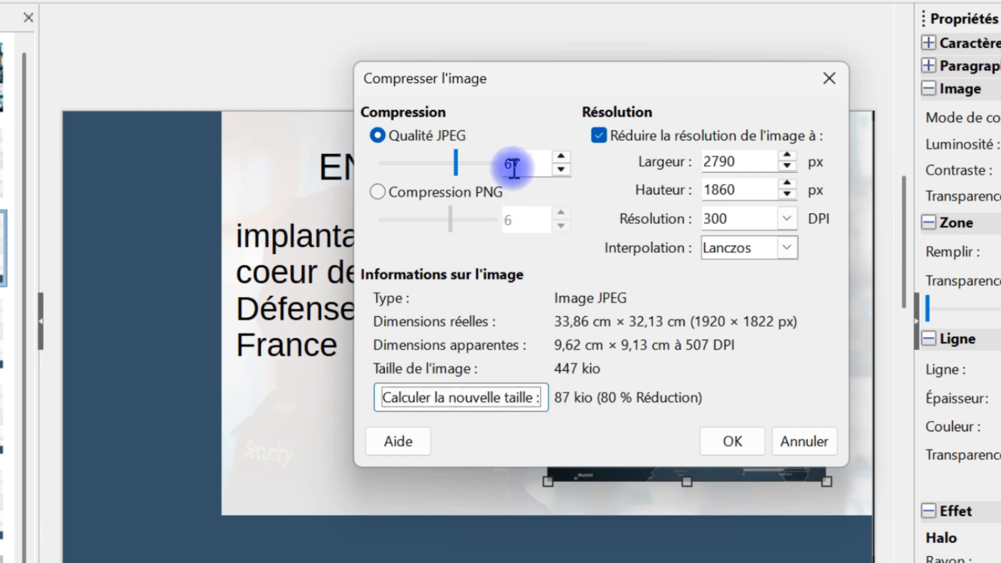
{"action": "left_click", "coordinate": [732, 441]}
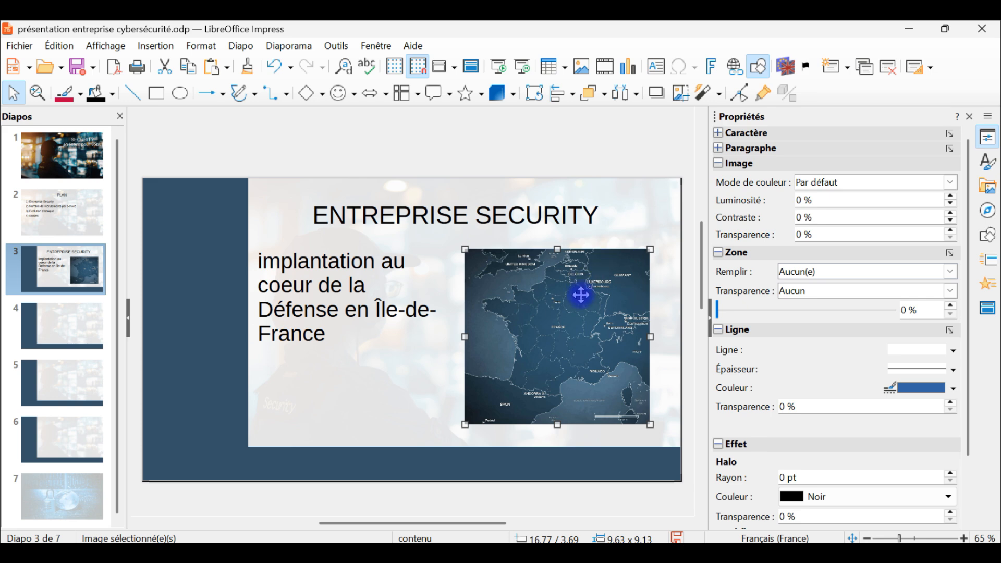
{"action": "scroll", "coordinate": [569, 321], "scroll_direction": "up", "scroll_amount": 8}
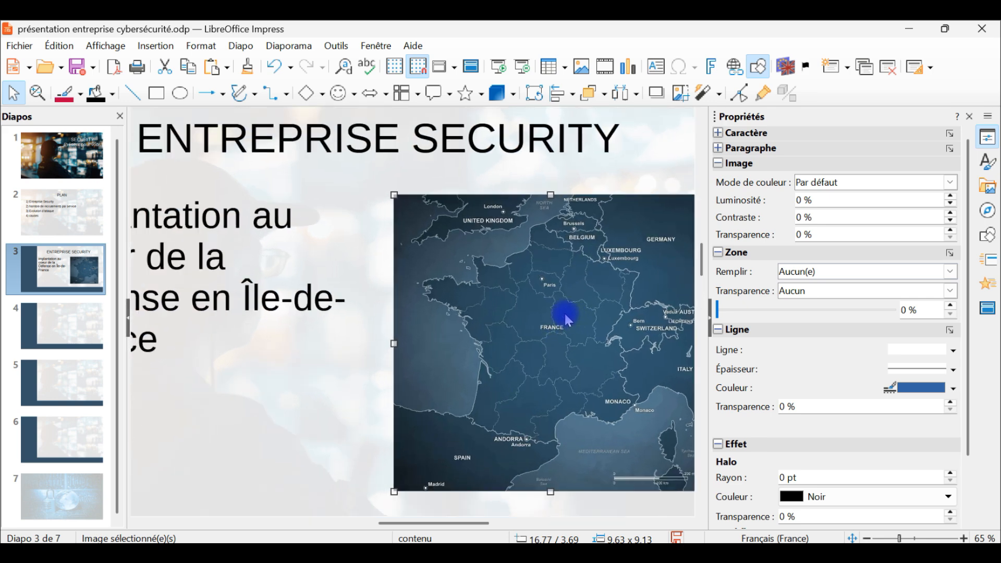
{"action": "scroll", "coordinate": [563, 308], "scroll_direction": "down", "scroll_amount": 5}
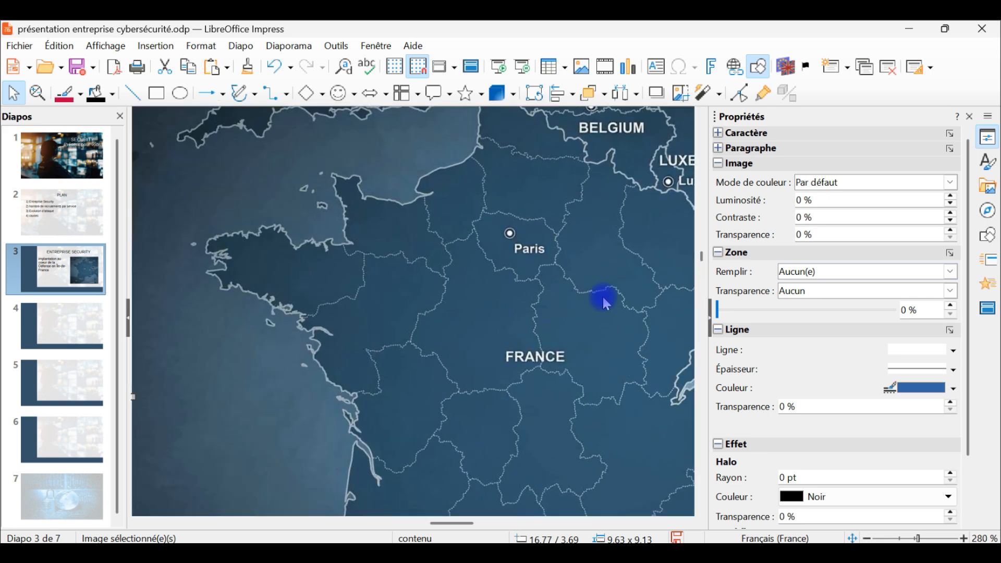
{"action": "scroll", "coordinate": [595, 304], "scroll_direction": "down", "scroll_amount": 2}
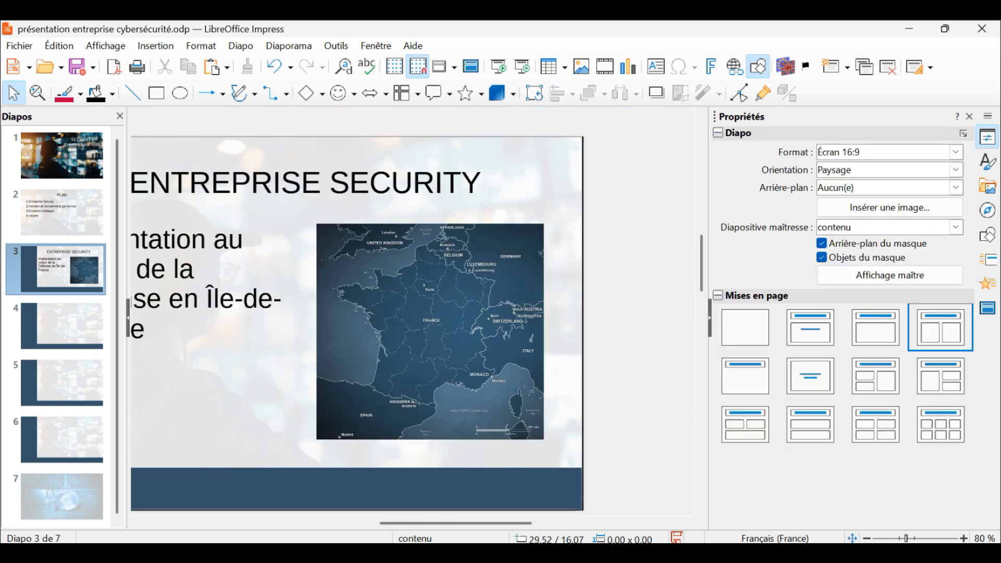
{"action": "key", "text": "alt+Tab"}
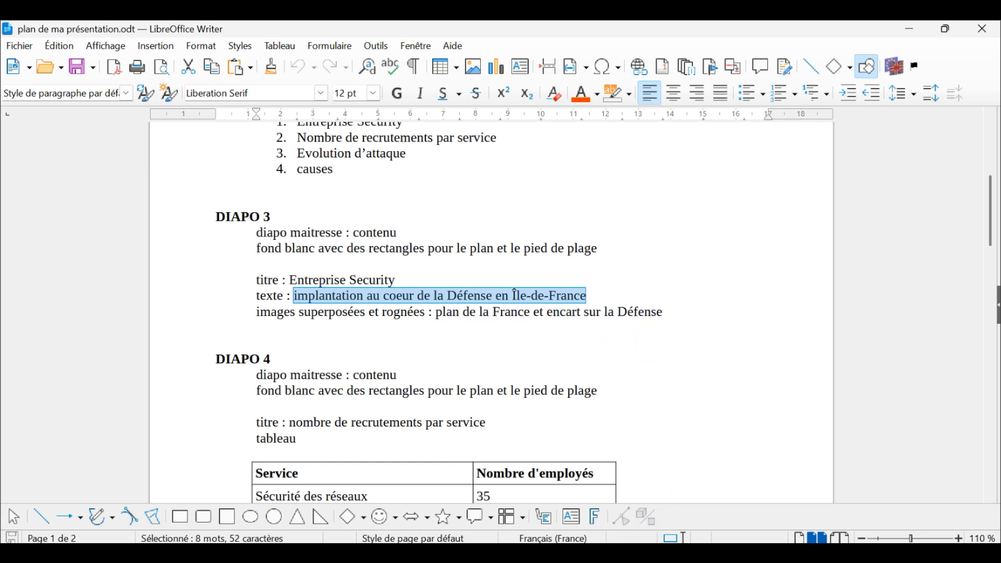
{"action": "left_click", "coordinate": [601, 555]}
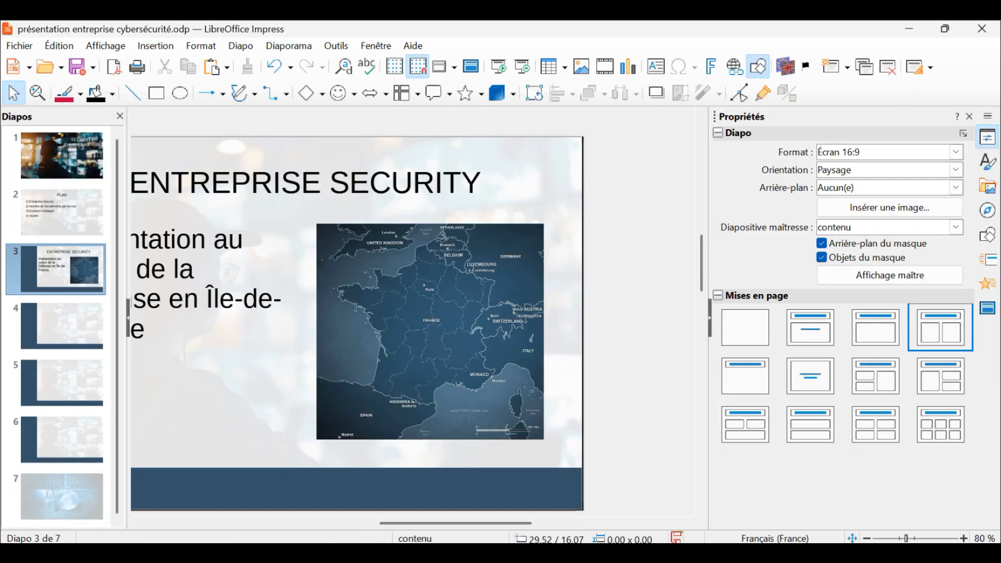
Insert the 'la Defense' photo from file onto the slide, over the France map.
{"action": "left_click", "coordinate": [153, 46]}
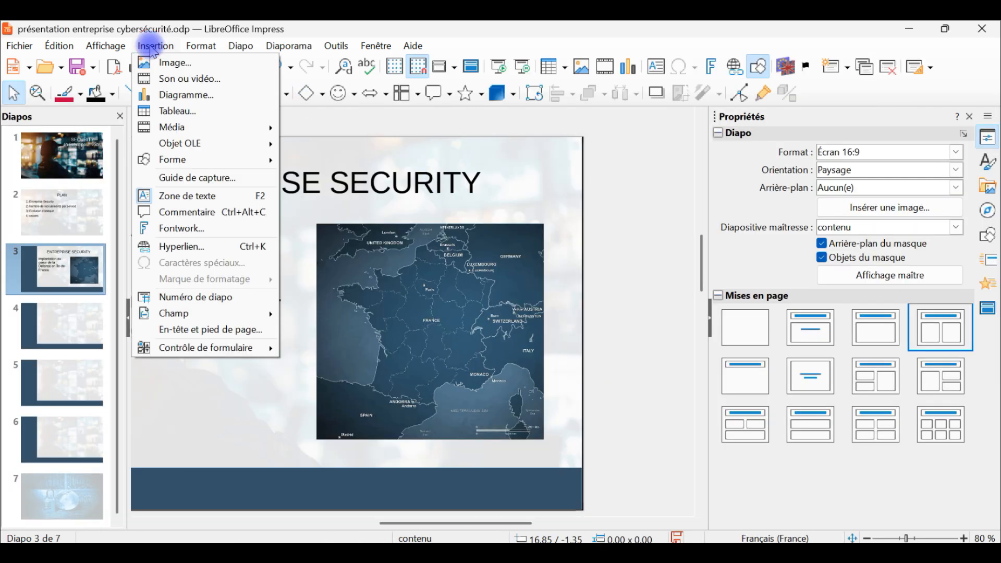
{"action": "left_click", "coordinate": [162, 67]}
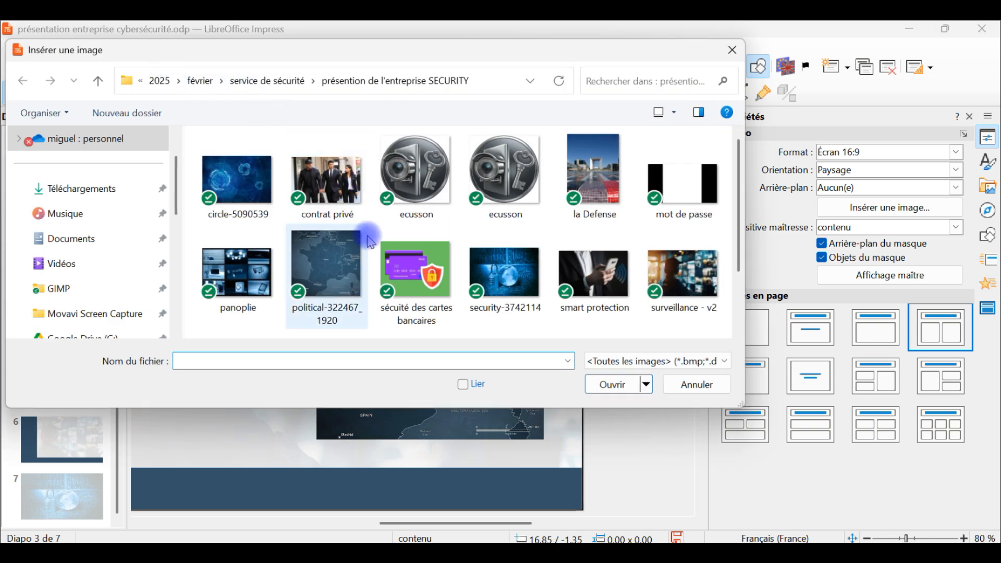
{"action": "left_click", "coordinate": [590, 161]}
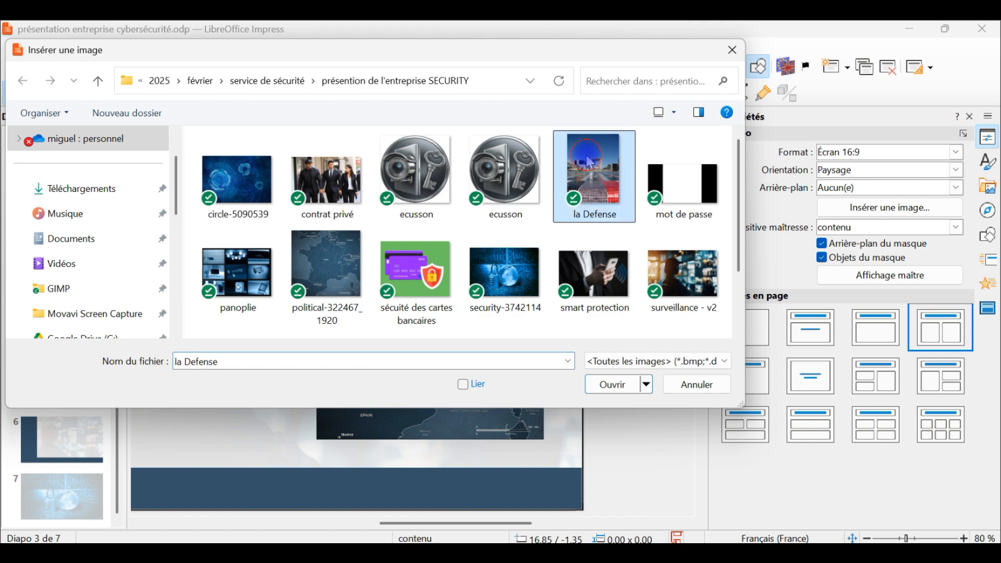
{"action": "double_click", "coordinate": [588, 162]}
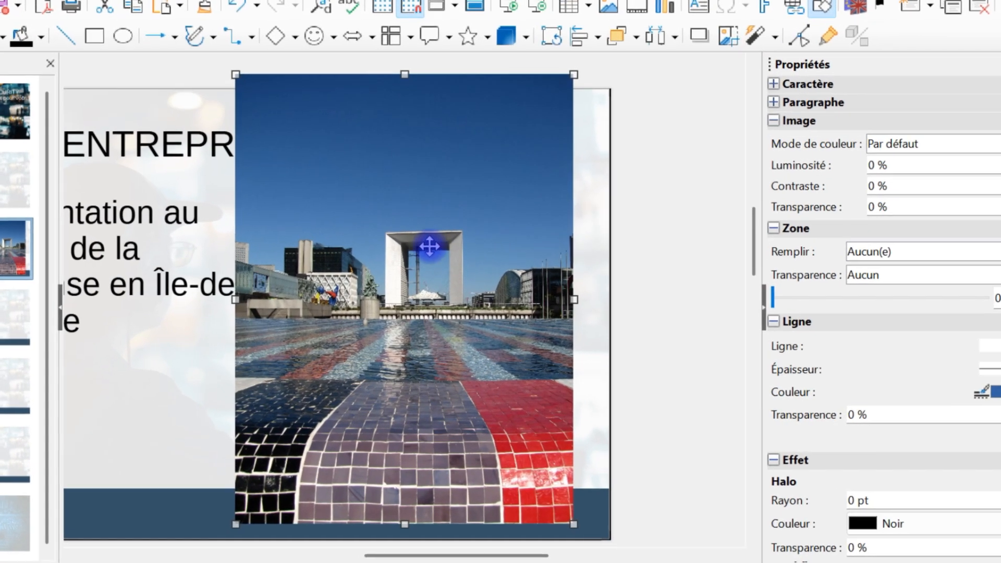
{"action": "right_click", "coordinate": [422, 251]}
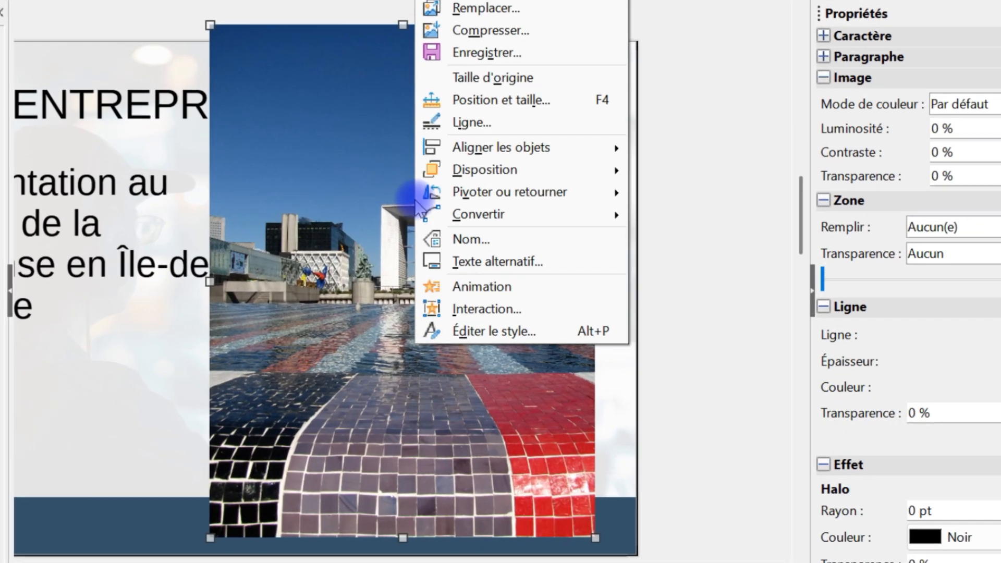
{"action": "mouse_move", "coordinate": [427, 225]}
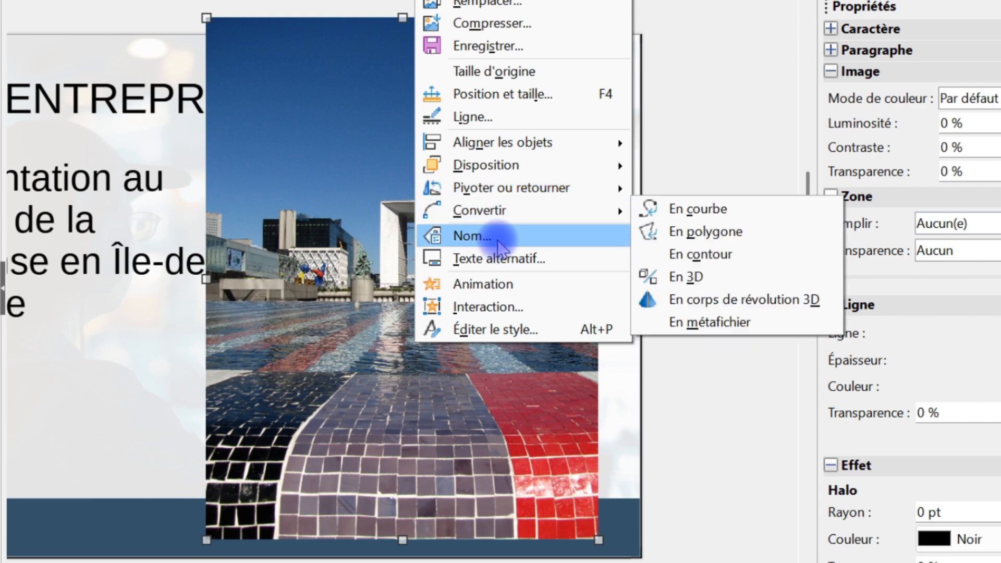
Compress the la Defense photo at JPEG quality 54, from 1288 kio to about 190 kio.
{"action": "left_click", "coordinate": [532, 28]}
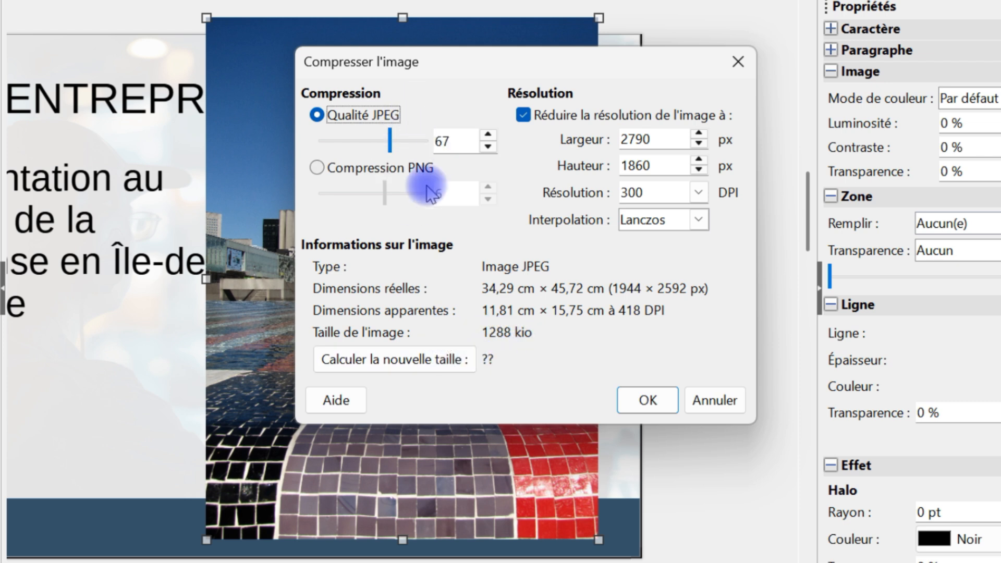
{"action": "left_click", "coordinate": [428, 360]}
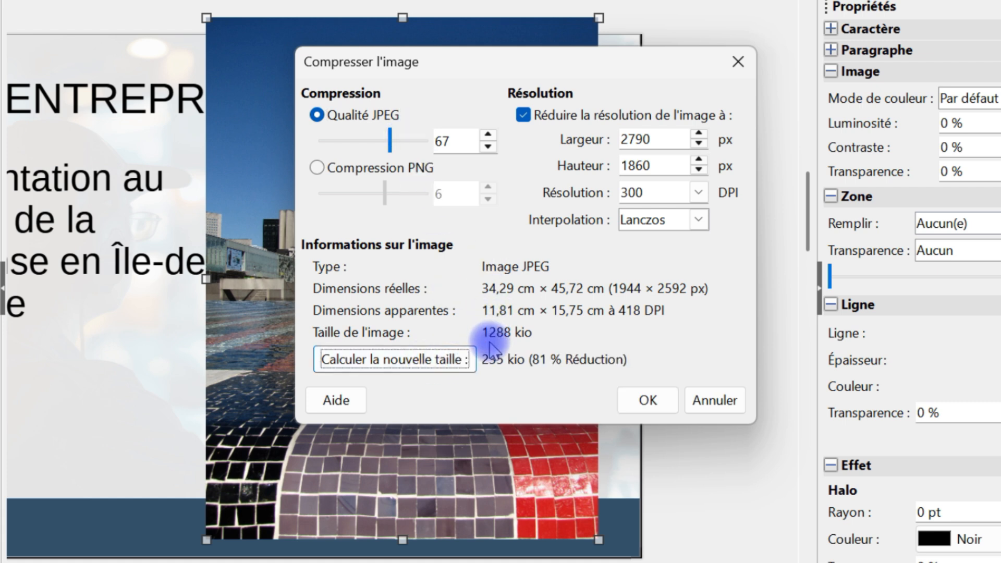
{"action": "left_click_drag", "start_coordinate": [389, 141], "coordinate": [375, 141]}
{"action": "left_click", "coordinate": [440, 359]}
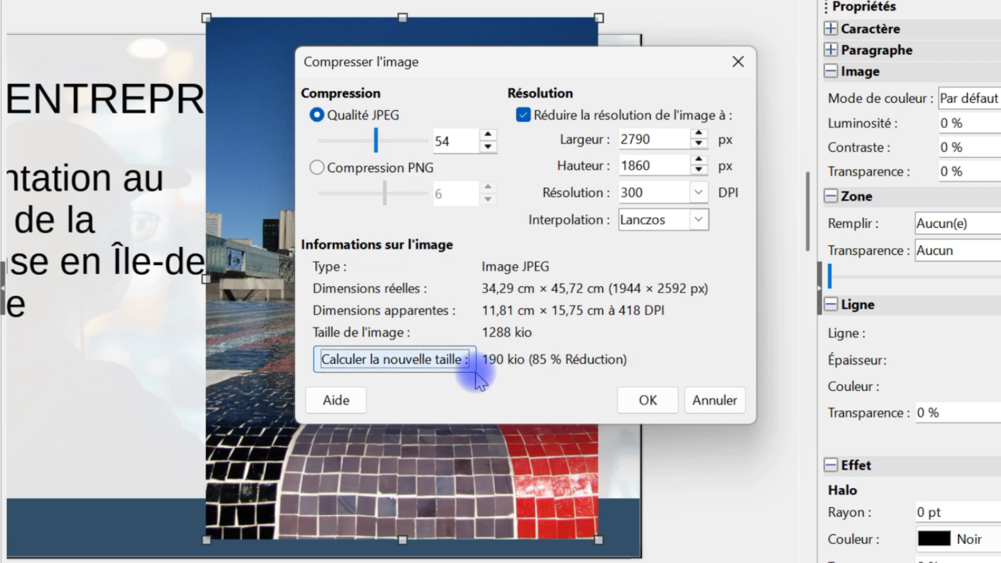
{"action": "left_click", "coordinate": [645, 399]}
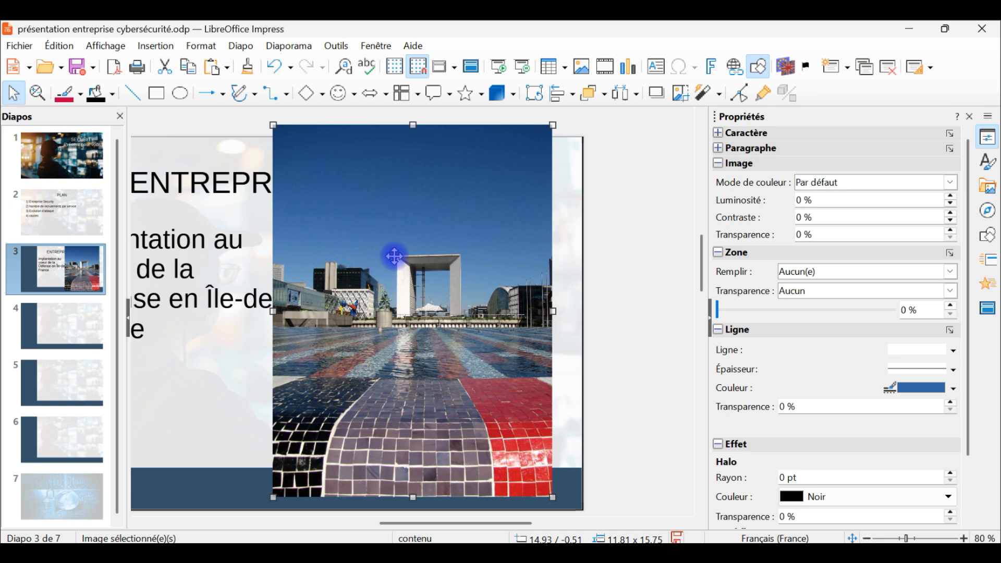
{"action": "right_click", "coordinate": [367, 228]}
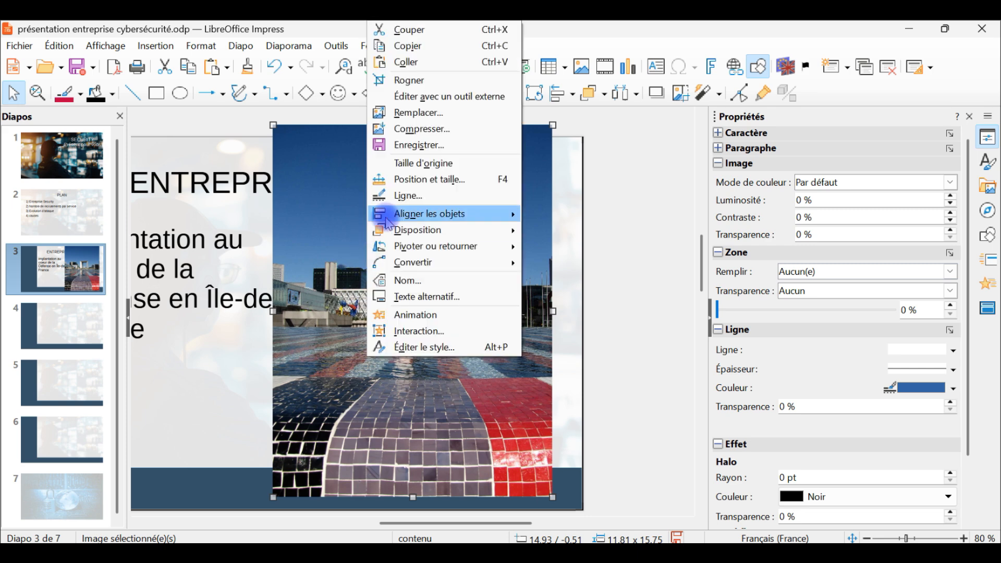
{"action": "left_click", "coordinate": [409, 81]}
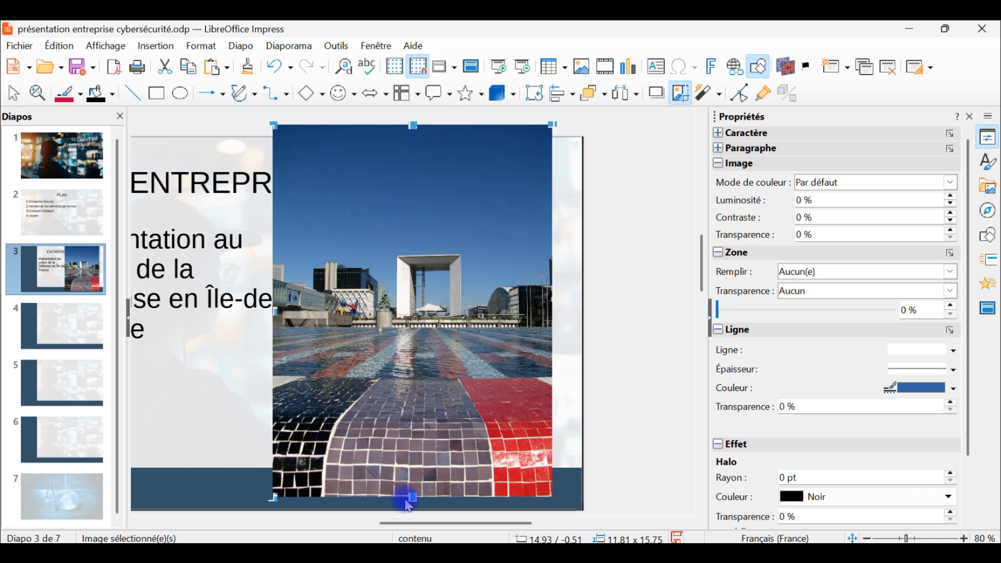
{"action": "left_click_drag", "start_coordinate": [410, 499], "coordinate": [410, 337]}
{"action": "left_click_drag", "start_coordinate": [416, 127], "coordinate": [417, 243]}
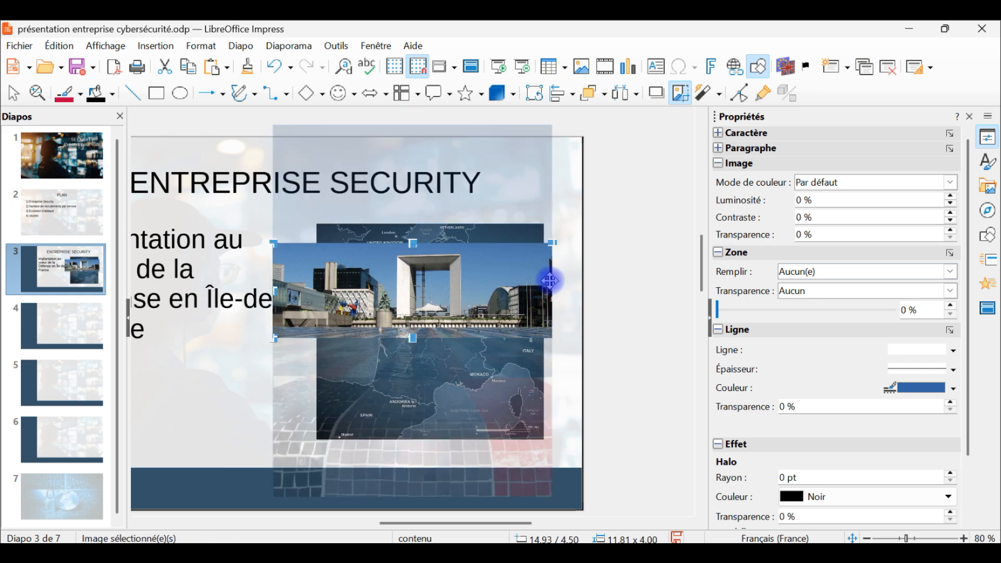
{"action": "left_click_drag", "start_coordinate": [276, 291], "coordinate": [322, 290]}
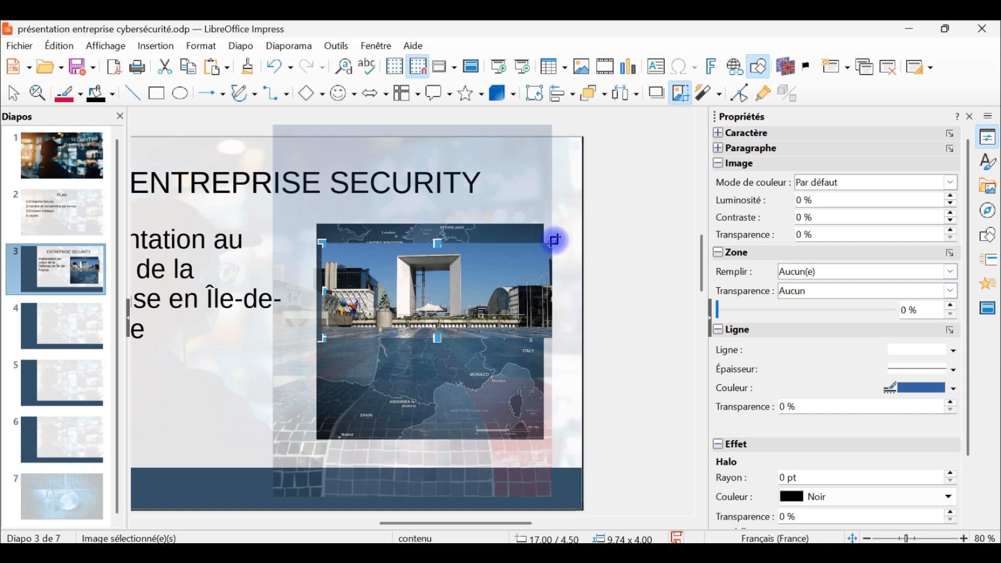
{"action": "left_click_drag", "start_coordinate": [551, 243], "coordinate": [472, 247]}
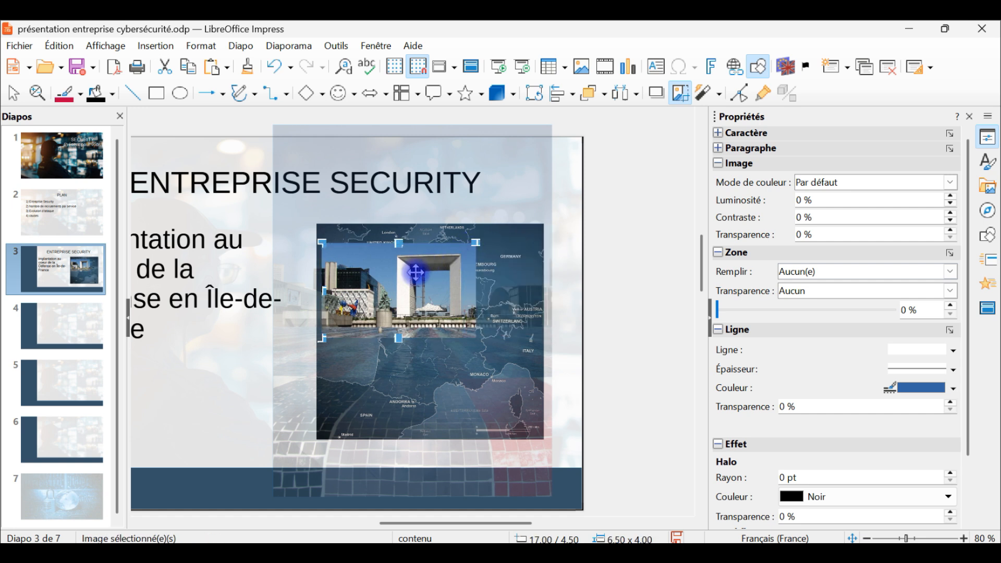
{"action": "scroll", "coordinate": [365, 300], "scroll_direction": "up", "scroll_amount": 1}
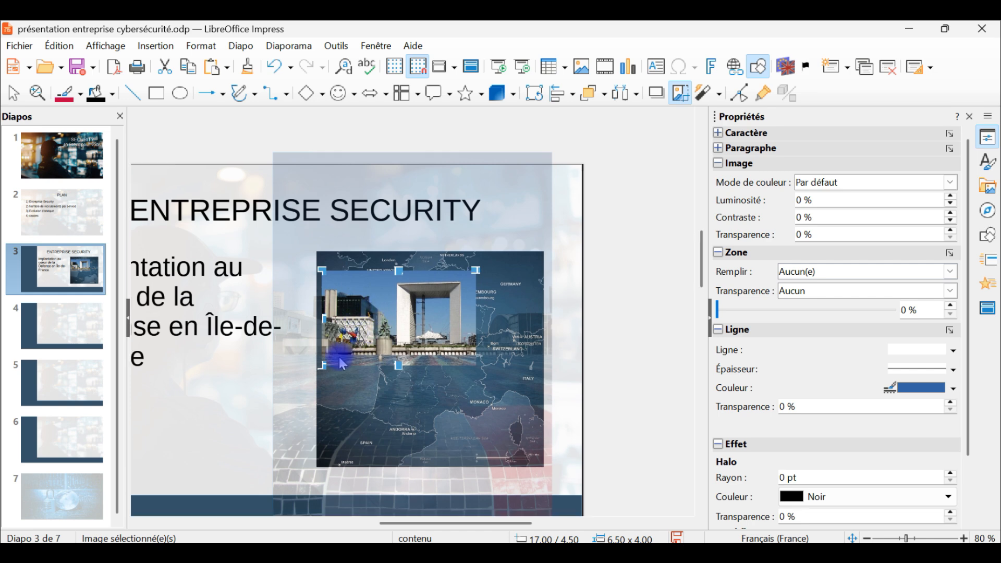
{"action": "scroll", "coordinate": [342, 362], "scroll_direction": "up", "scroll_amount": 4}
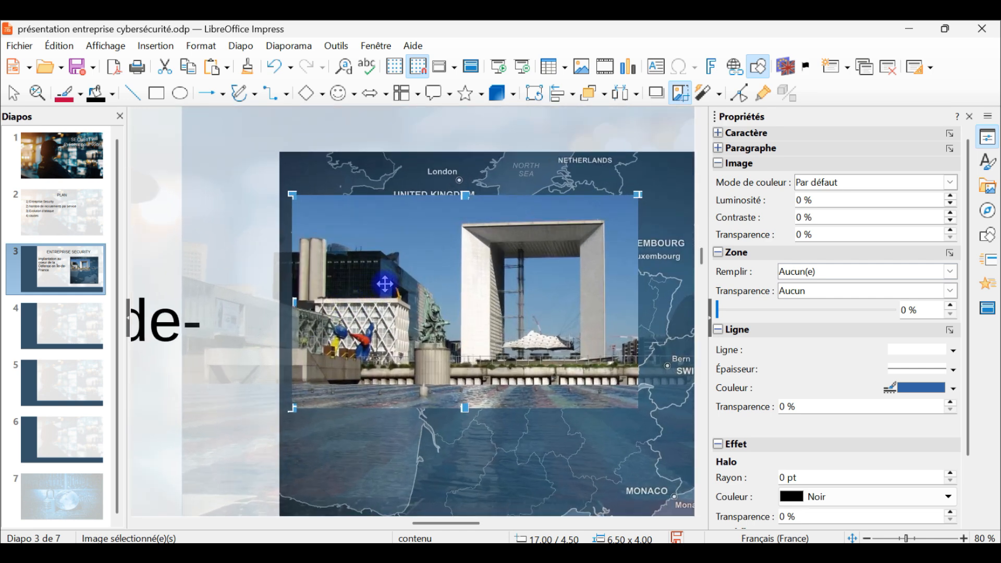
{"action": "scroll", "coordinate": [615, 286], "scroll_direction": "down", "scroll_amount": 1}
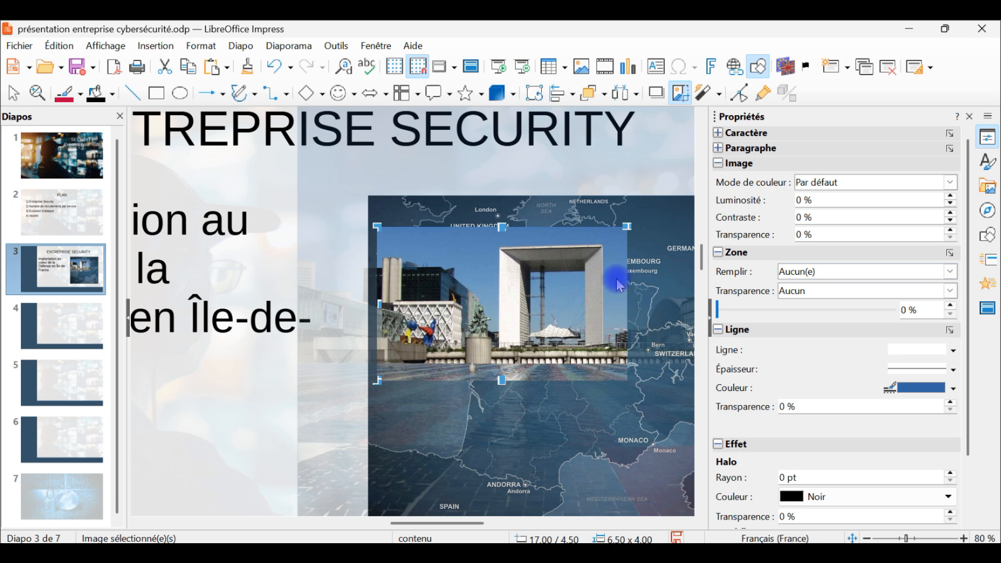
{"action": "scroll", "coordinate": [620, 279], "scroll_direction": "up", "scroll_amount": 4}
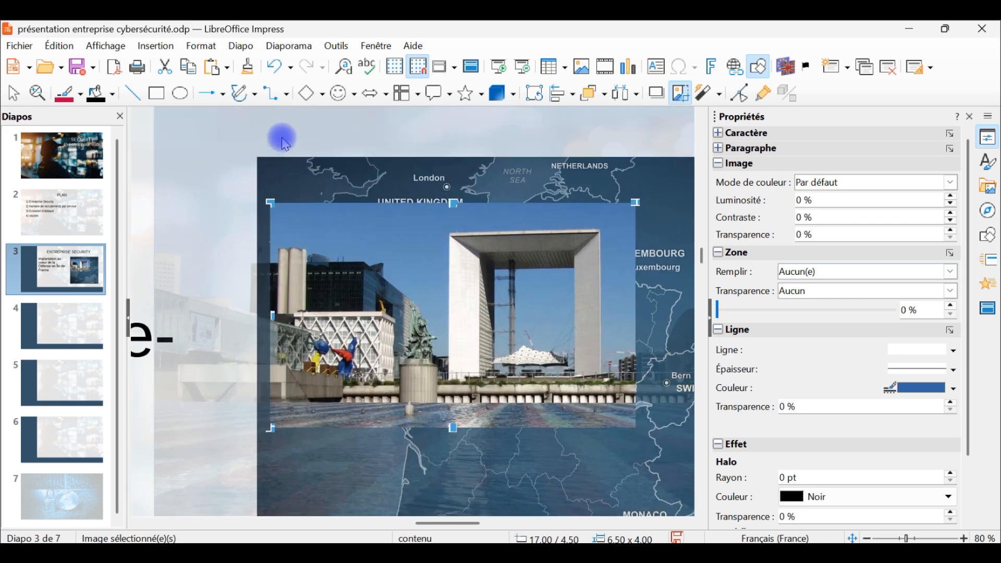
{"action": "scroll", "coordinate": [243, 198], "scroll_direction": "up", "scroll_amount": 3}
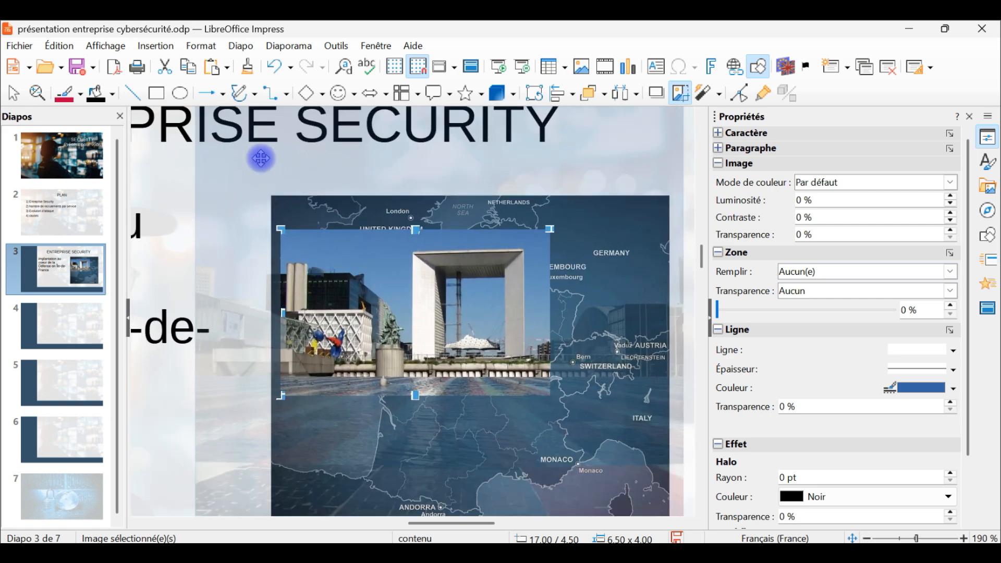
{"action": "scroll", "coordinate": [312, 211], "scroll_direction": "down", "scroll_amount": 1}
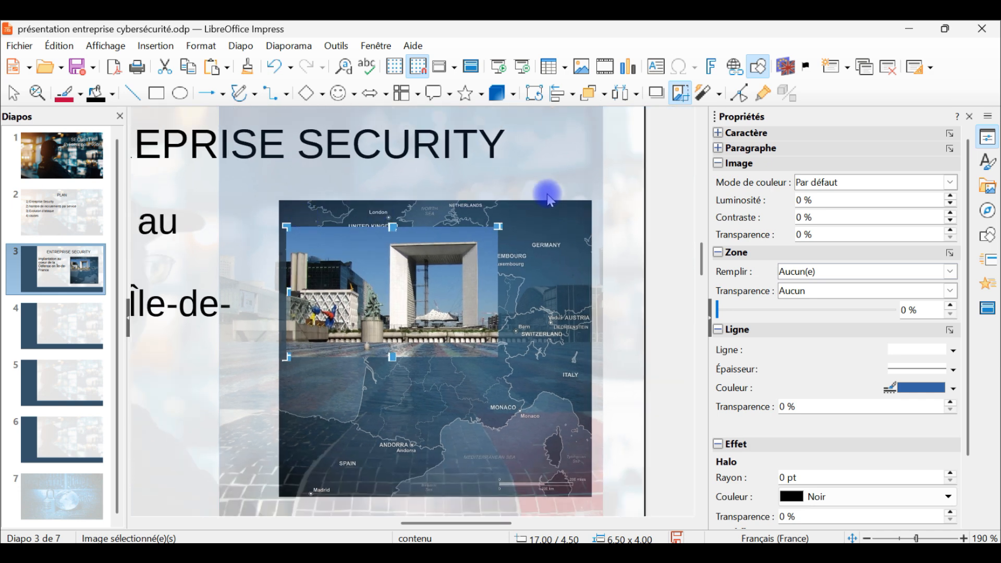
{"action": "left_click", "coordinate": [662, 182]}
{"action": "scroll", "coordinate": [428, 245], "scroll_direction": "up", "scroll_amount": 1}
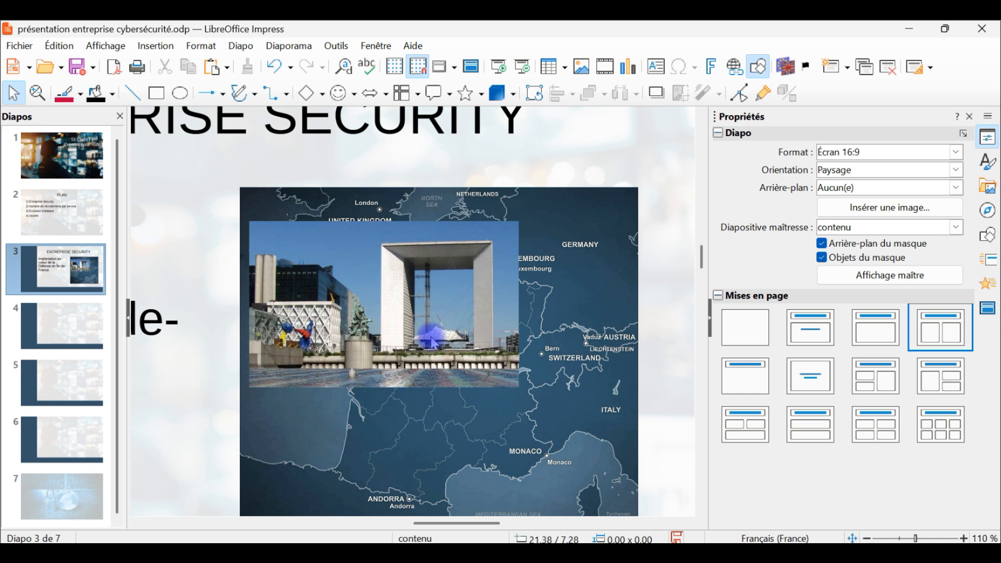
{"action": "scroll", "coordinate": [432, 341], "scroll_direction": "down", "scroll_amount": 1}
{"action": "scroll", "coordinate": [436, 283], "scroll_direction": "up", "scroll_amount": 1}
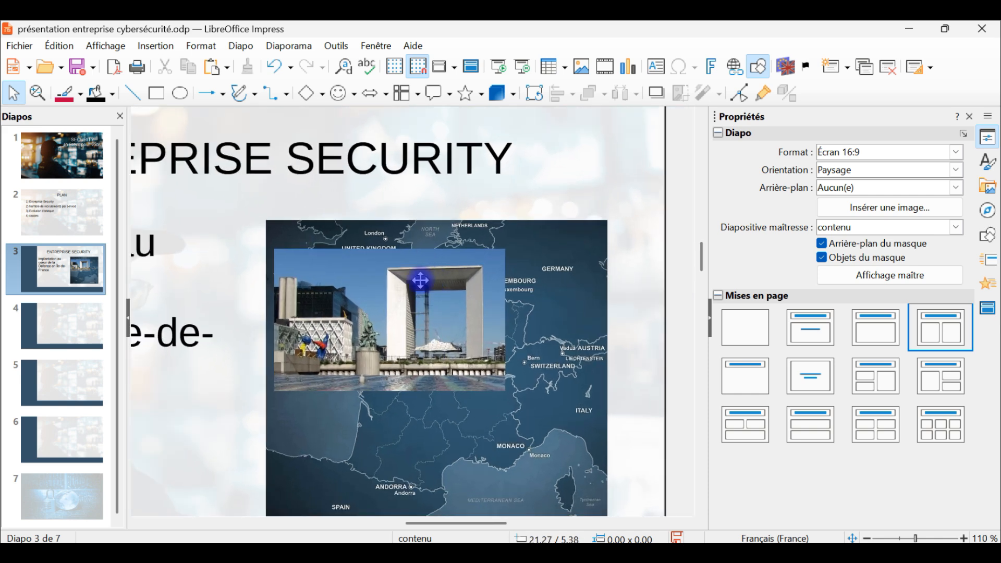
{"action": "left_click", "coordinate": [380, 281]}
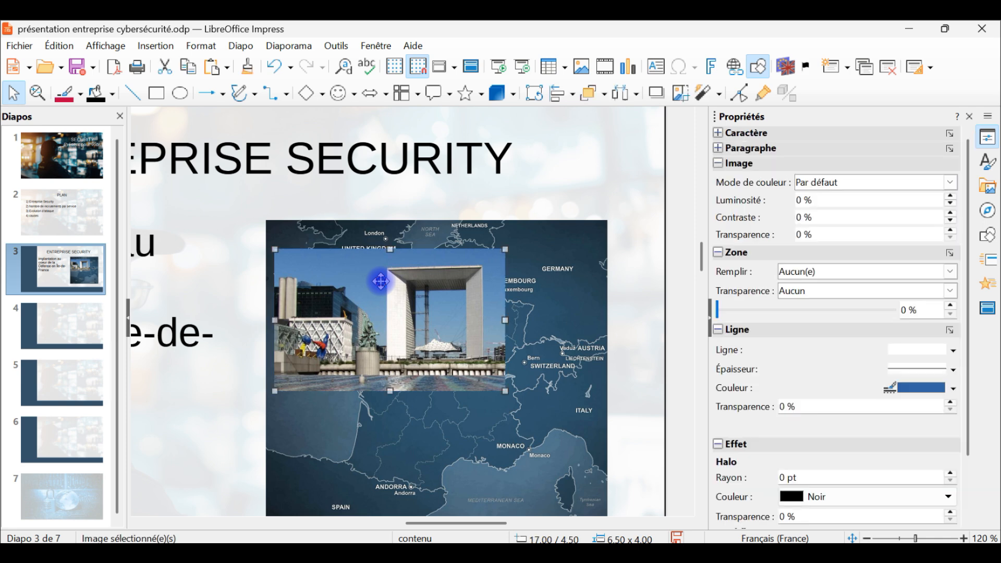
Widen the La Défense photo's crop on all four sides to about 10 × 8 cm.
{"action": "right_click", "coordinate": [381, 282]}
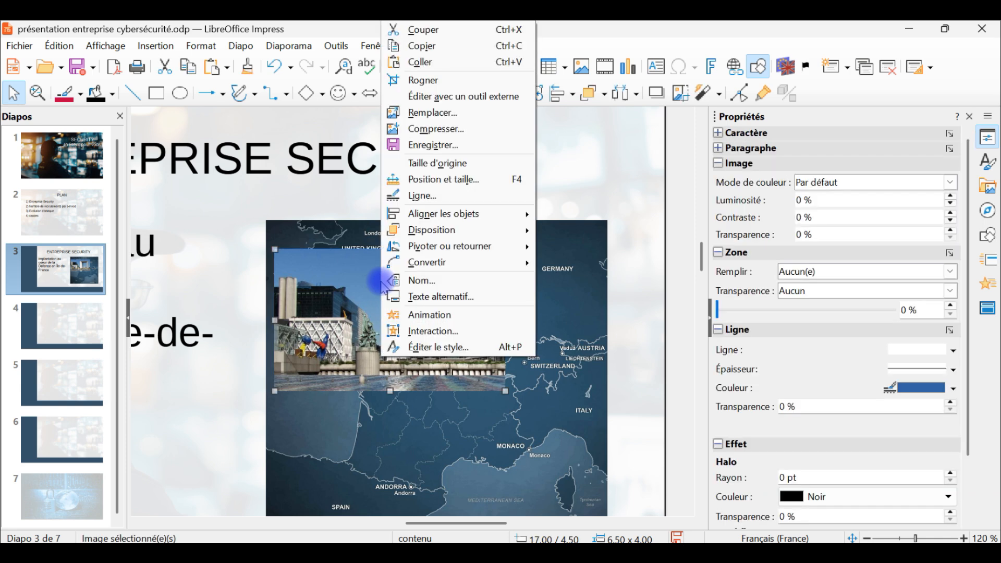
{"action": "left_click", "coordinate": [427, 81]}
{"action": "left_click_drag", "start_coordinate": [390, 246], "coordinate": [393, 178]}
{"action": "left_click_drag", "start_coordinate": [388, 390], "coordinate": [390, 462]}
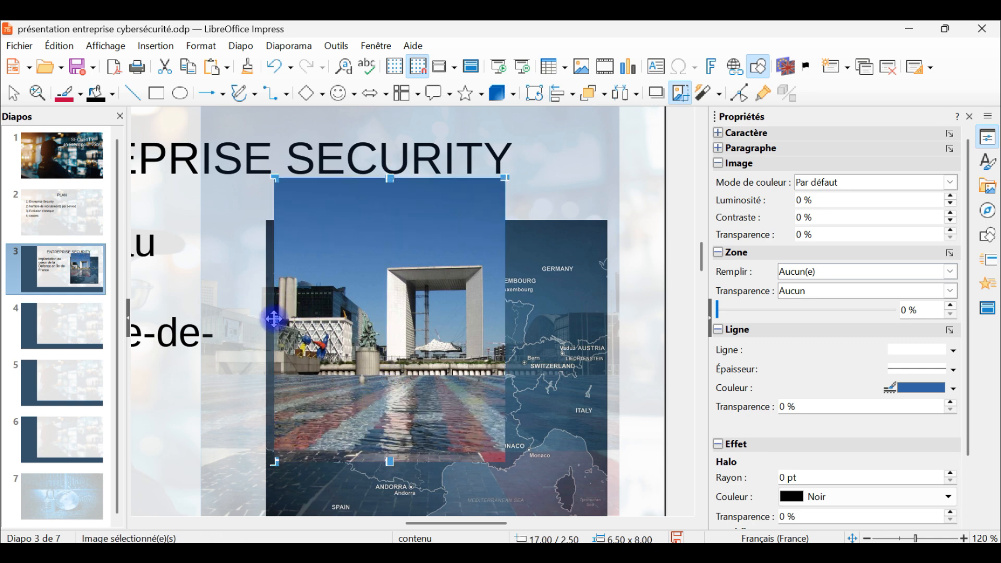
{"action": "left_click_drag", "start_coordinate": [278, 318], "coordinate": [203, 318]}
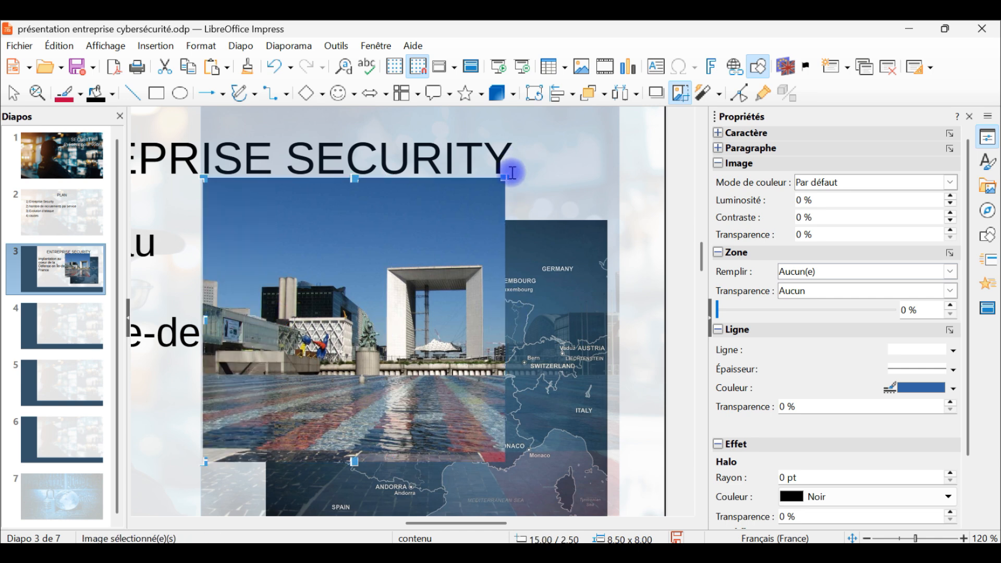
{"action": "left_click_drag", "start_coordinate": [508, 180], "coordinate": [556, 174]}
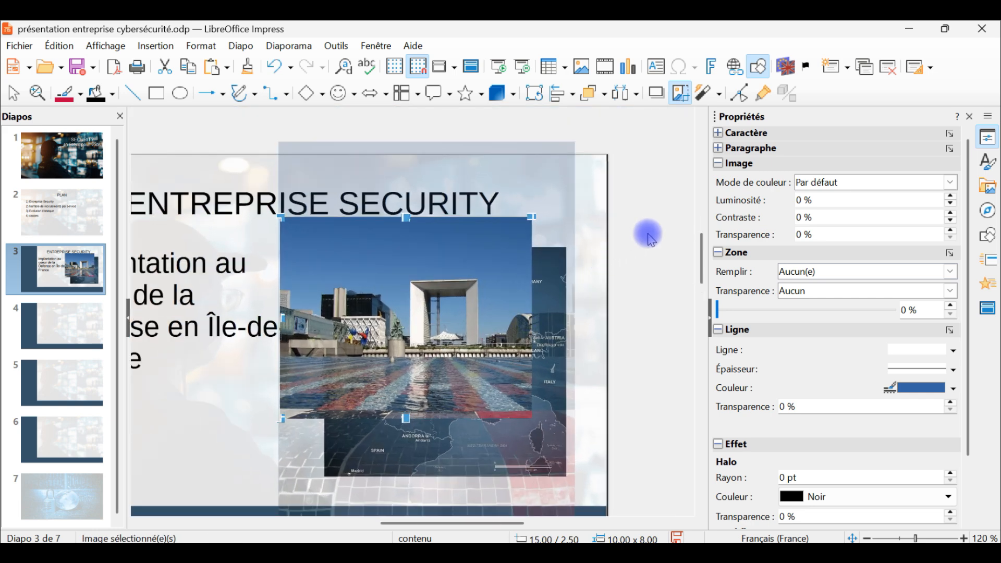
{"action": "left_click", "coordinate": [648, 232]}
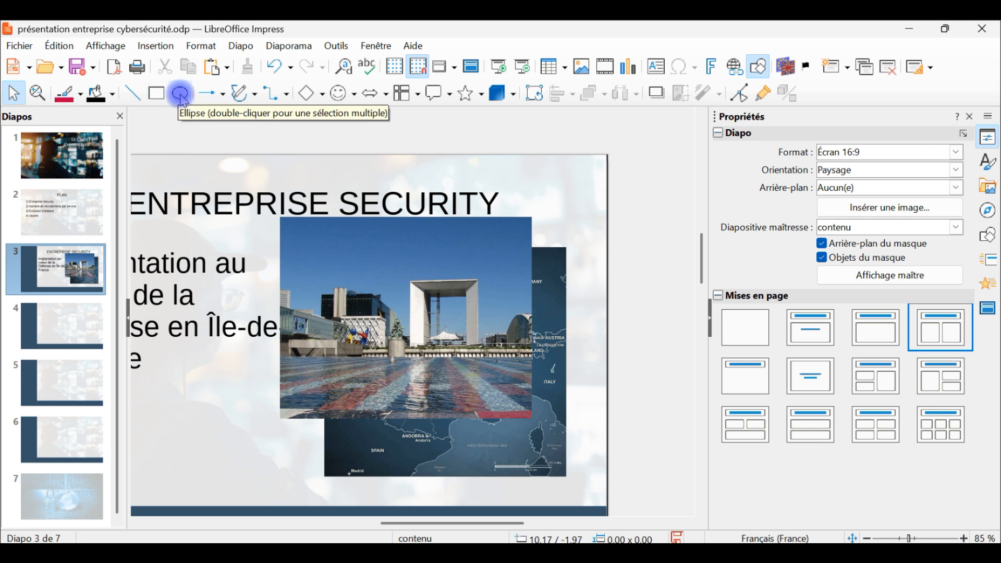
Draw a 7.24 cm blue circle from Formes de base and centre it over the photo.
{"action": "left_click", "coordinate": [324, 96]}
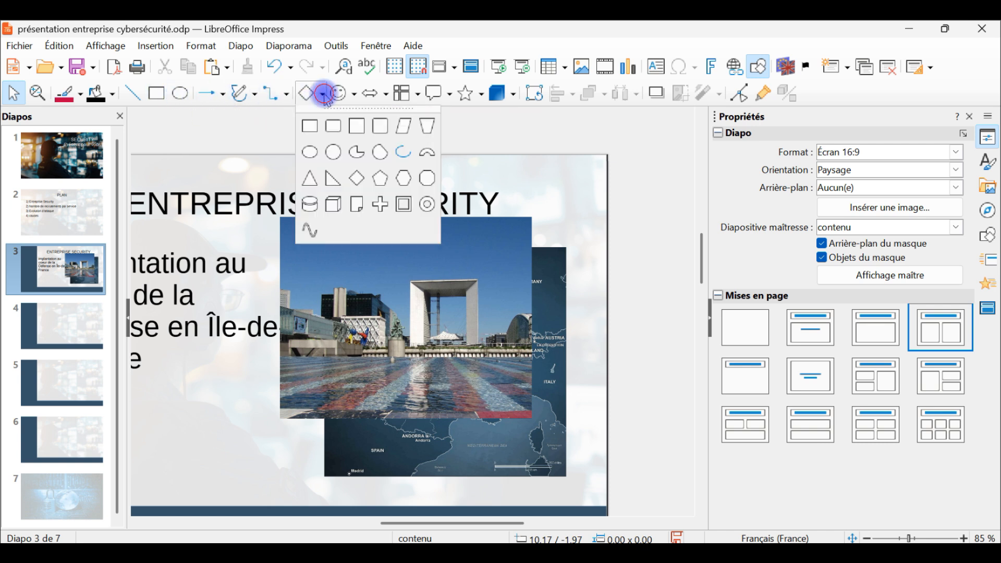
{"action": "left_click", "coordinate": [332, 152]}
{"action": "left_click_drag", "start_coordinate": [319, 237], "coordinate": [481, 414]}
{"action": "left_click_drag", "start_coordinate": [431, 356], "coordinate": [427, 344]}
{"action": "scroll", "coordinate": [376, 309], "scroll_direction": "up", "scroll_amount": 2}
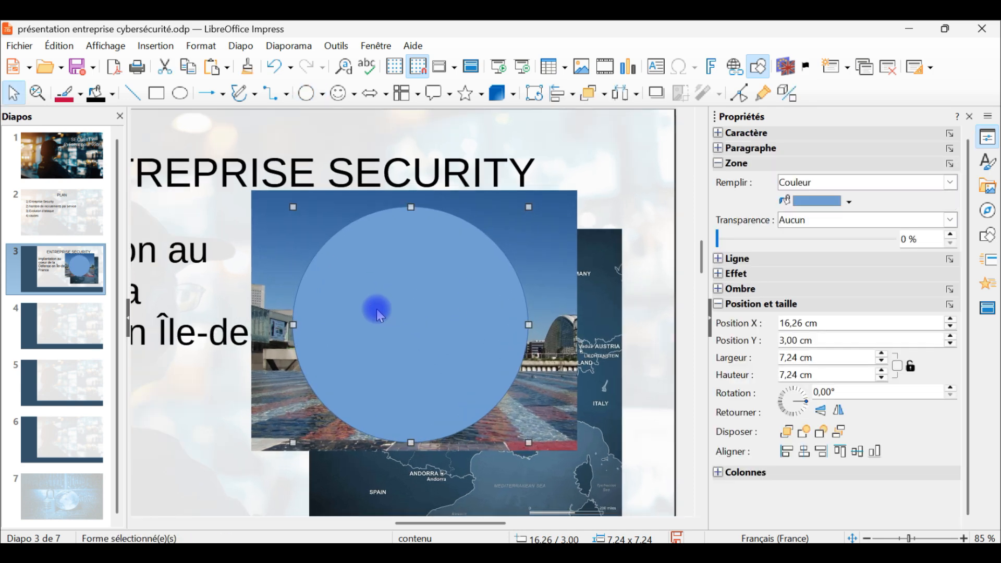
{"action": "left_click", "coordinate": [574, 208]}
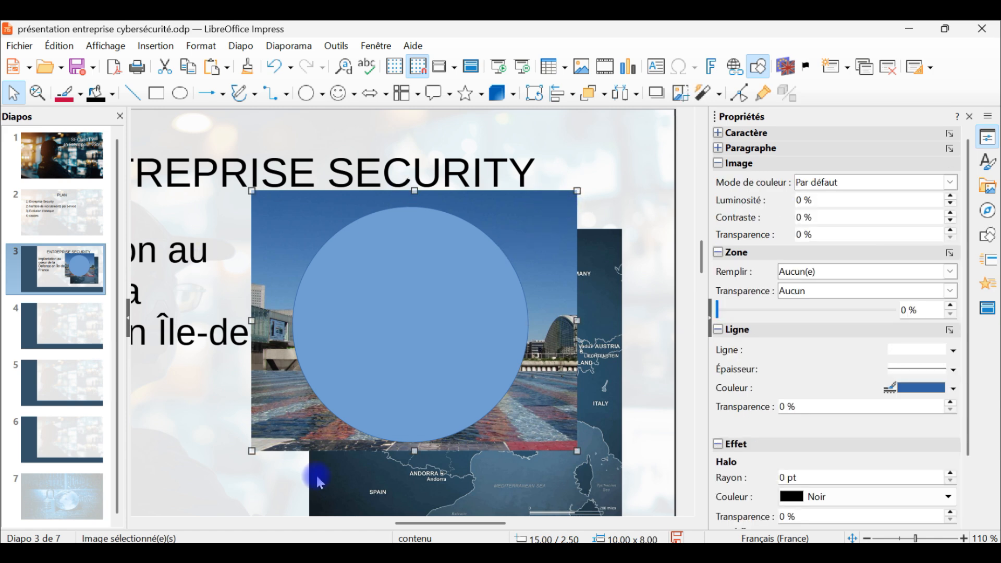
Crop the photo's top, bottom, left and right edges in to the circle, leaving a roughly 7.3 cm square.
{"action": "right_click", "coordinate": [531, 213]}
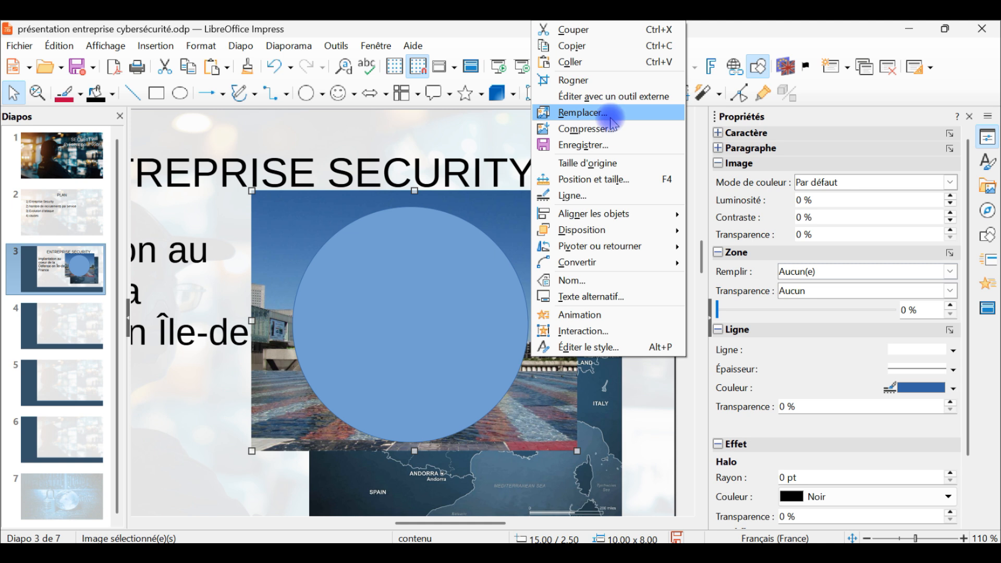
{"action": "left_click", "coordinate": [606, 78]}
{"action": "left_click_drag", "start_coordinate": [414, 193], "coordinate": [420, 206]}
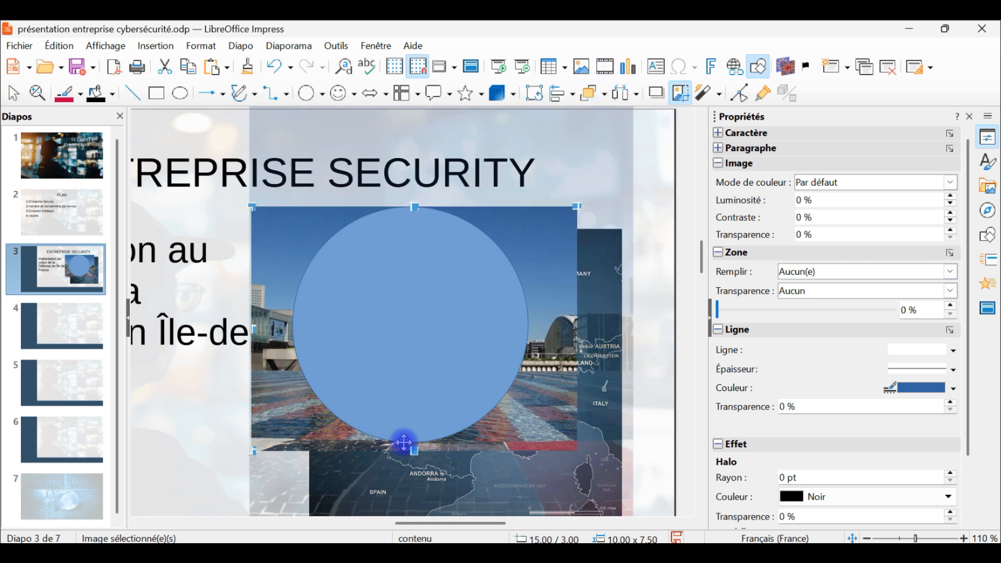
{"action": "left_click_drag", "start_coordinate": [416, 454], "coordinate": [415, 442]}
{"action": "left_click_drag", "start_coordinate": [255, 325], "coordinate": [293, 328]}
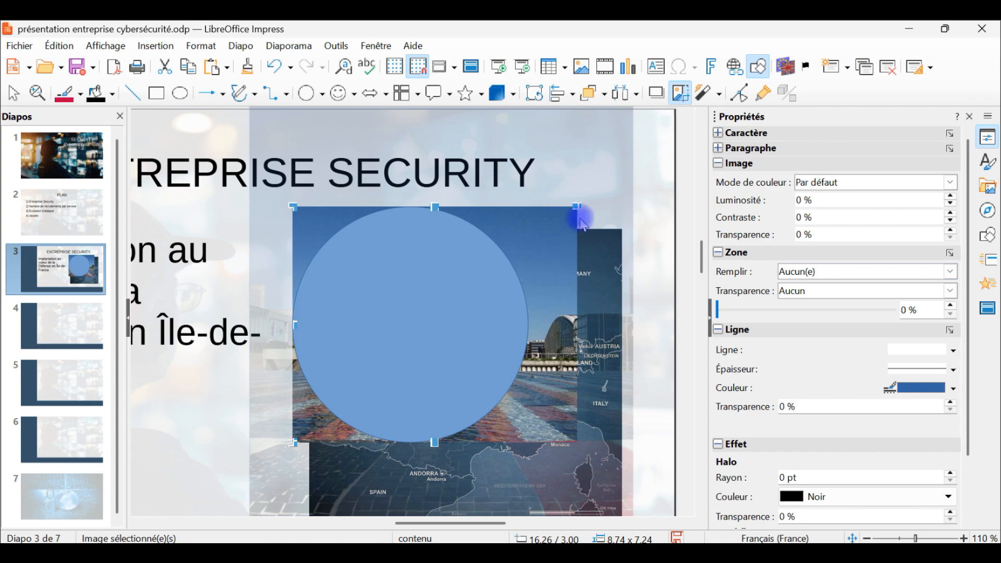
{"action": "left_click_drag", "start_coordinate": [577, 207], "coordinate": [532, 212]}
{"action": "scroll", "coordinate": [581, 222], "scroll_direction": "down", "scroll_amount": 3}
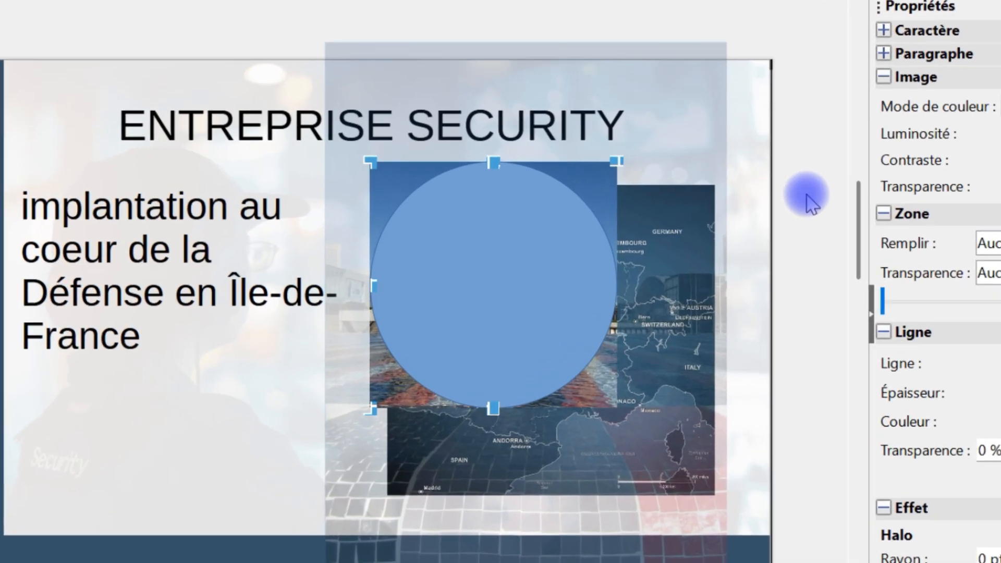
Select the circle and photo together and show the Formes submenu with Fusionner, Soustraire and Intersecter.
{"action": "left_click", "coordinate": [771, 213]}
{"action": "left_click_drag", "start_coordinate": [828, 128], "coordinate": [341, 461]}
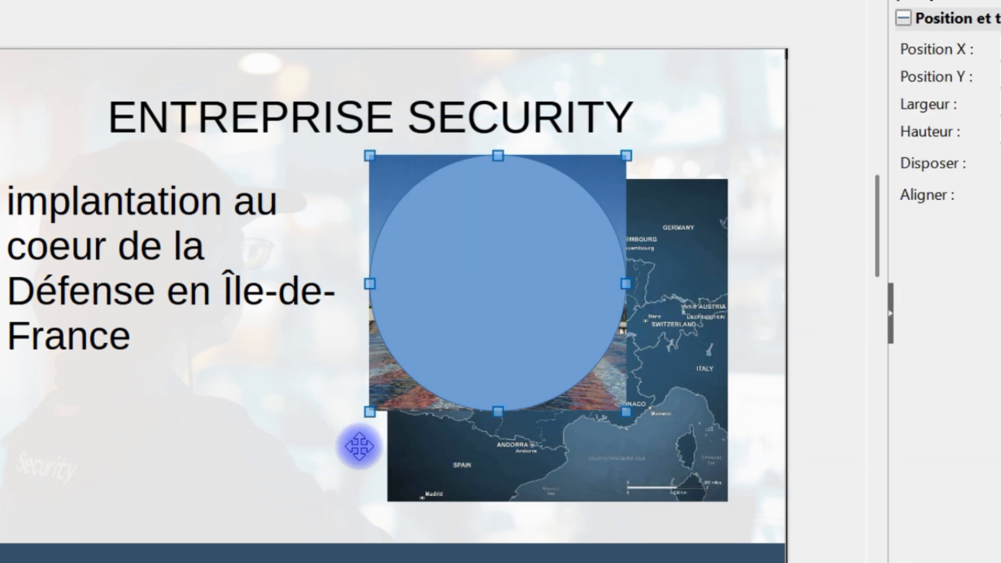
{"action": "scroll", "coordinate": [456, 318], "scroll_direction": "up", "scroll_amount": 2}
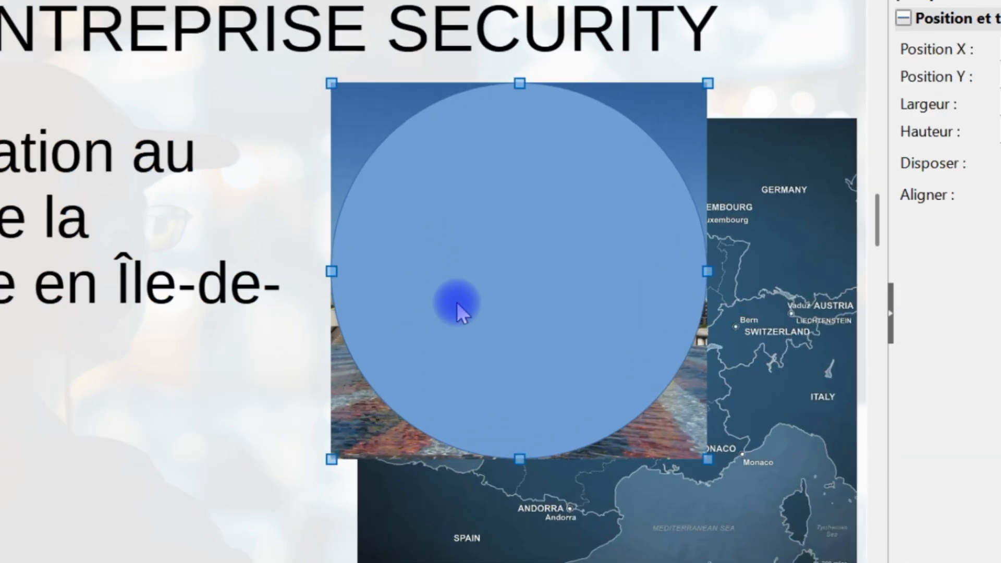
{"action": "right_click", "coordinate": [523, 200]}
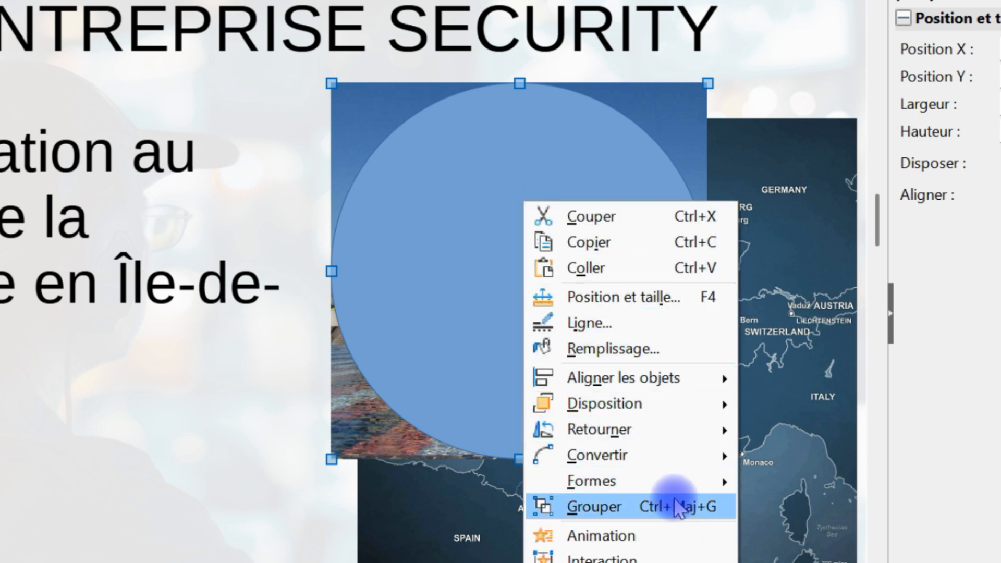
{"action": "mouse_move", "coordinate": [678, 488]}
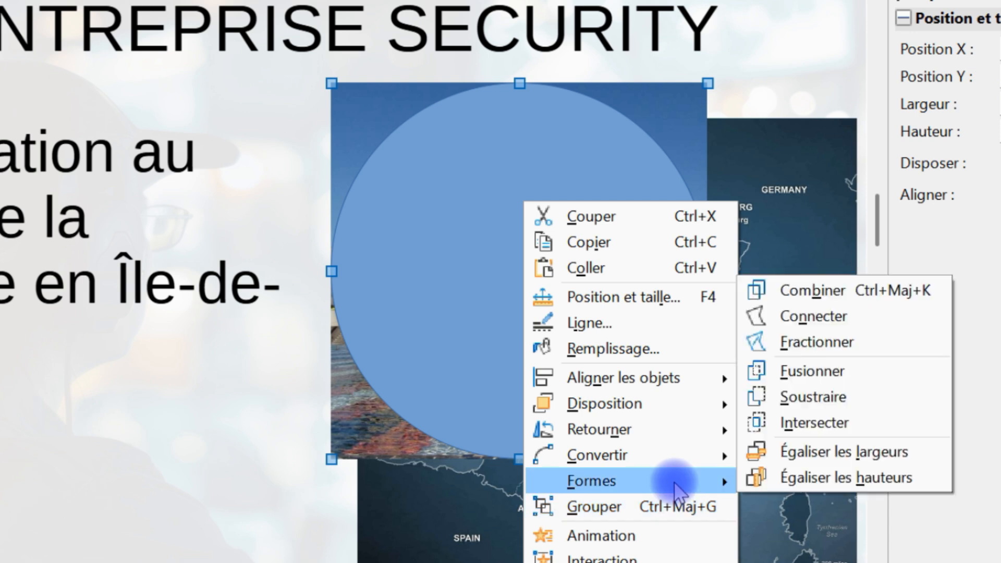